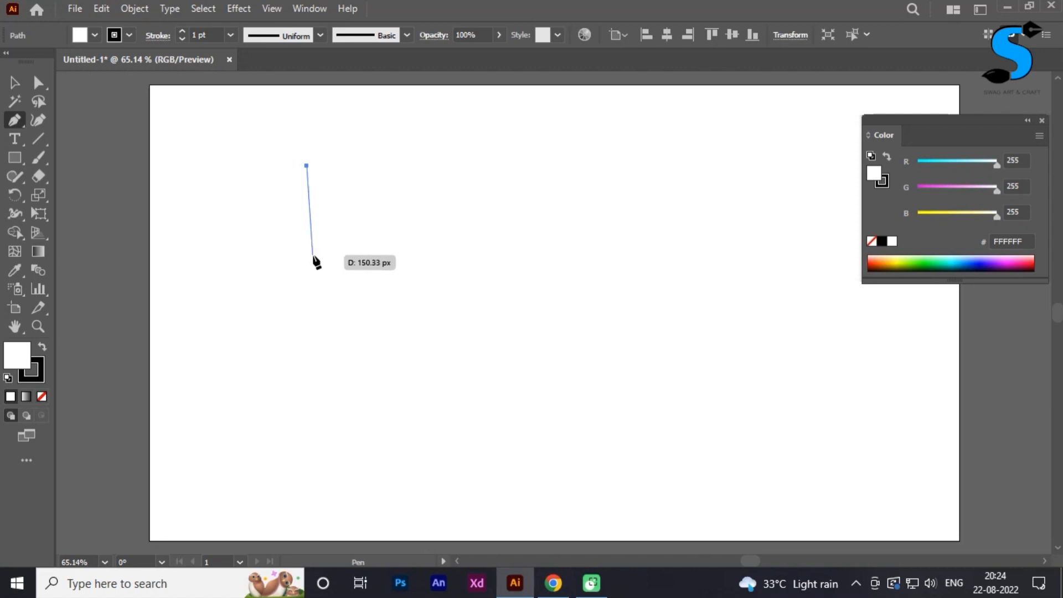
- Draw a closed bird head-and-body outline with the Pen tool, with a curved front and back, flat base and pointed lower corner
{"action": "left_click_drag", "start_coordinate": [307, 261], "coordinate": [336, 314]}
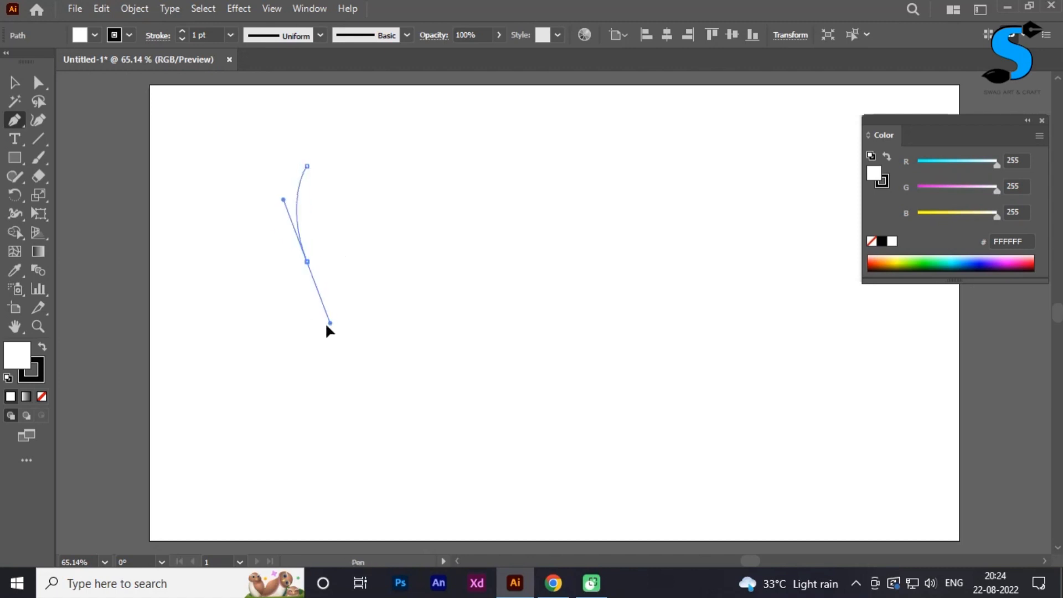
{"action": "left_click_drag", "start_coordinate": [321, 351], "coordinate": [353, 388]}
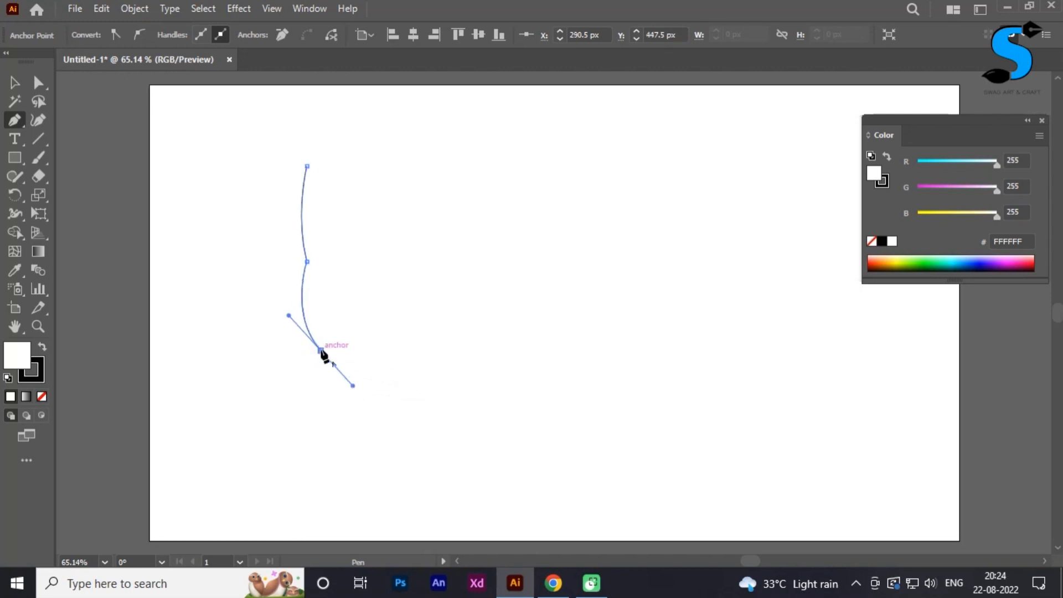
{"action": "left_click_drag", "start_coordinate": [322, 351], "coordinate": [374, 351]}
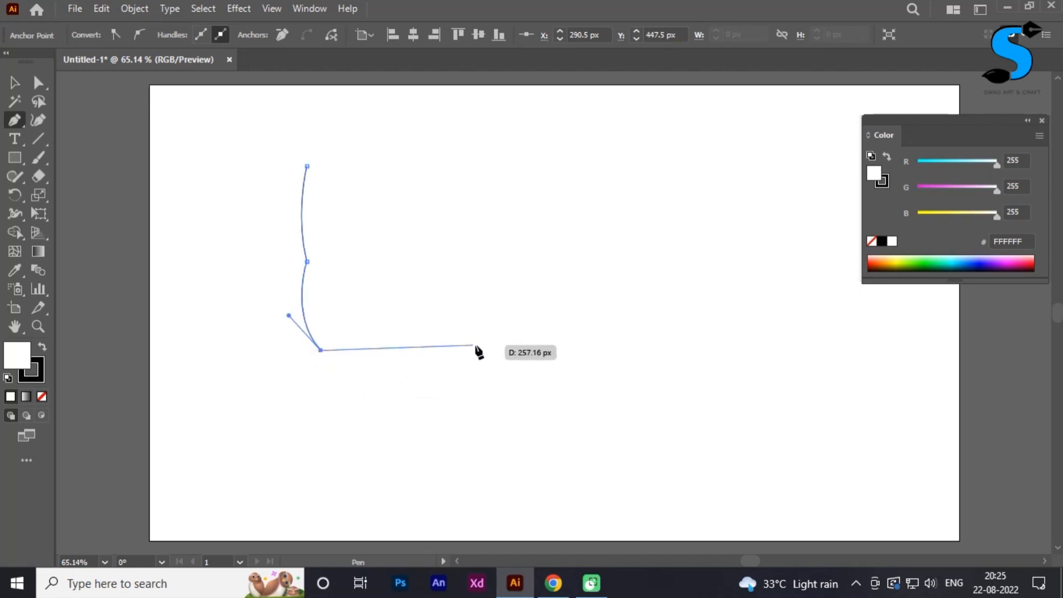
{"action": "left_click", "coordinate": [503, 350]}
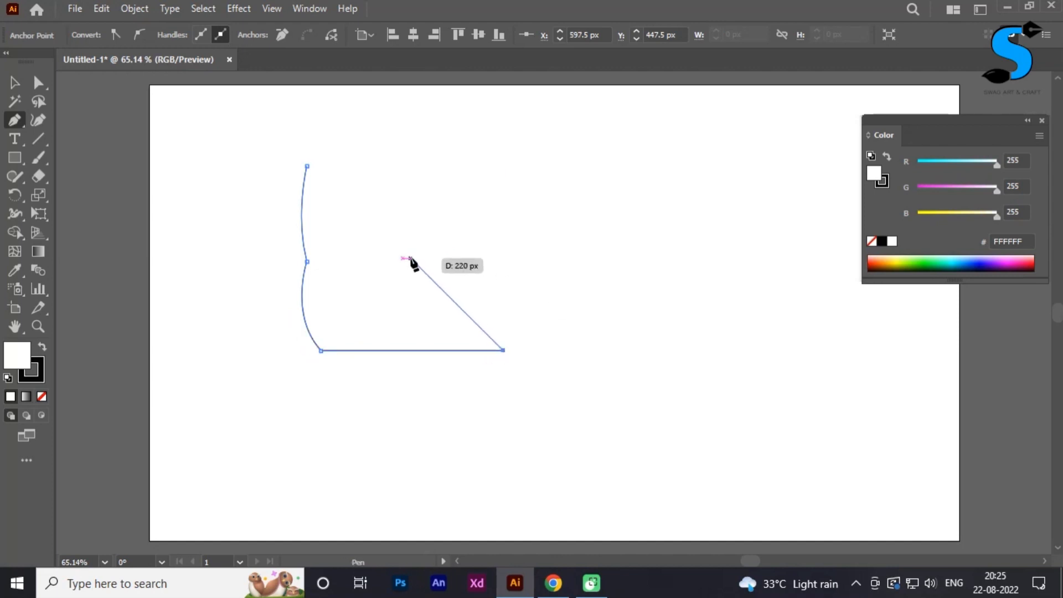
{"action": "left_click", "coordinate": [419, 259]}
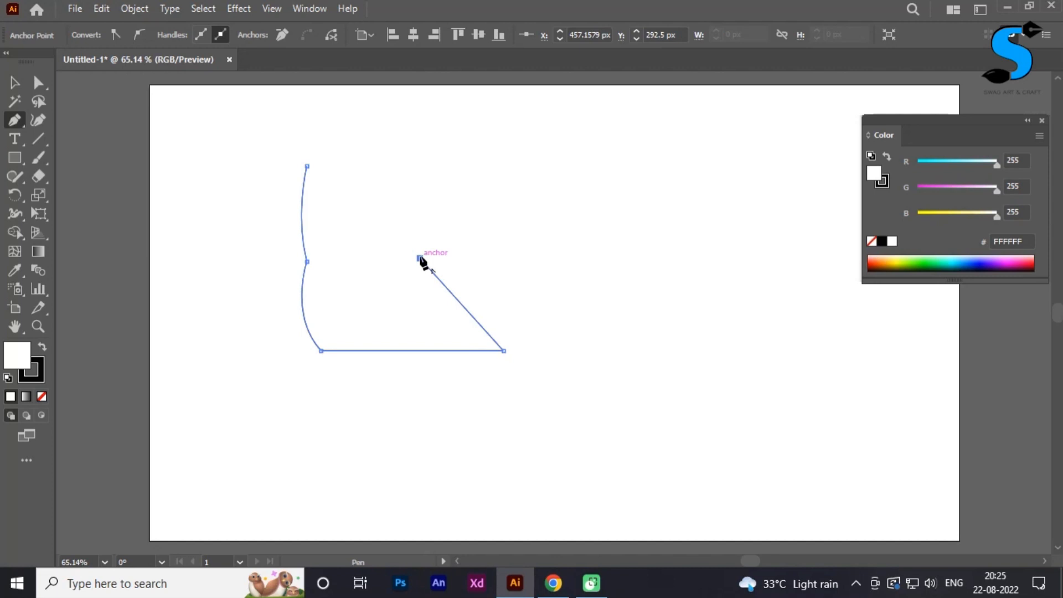
{"action": "left_click_drag", "start_coordinate": [403, 190], "coordinate": [388, 171]}
{"action": "left_click", "coordinate": [403, 188]}
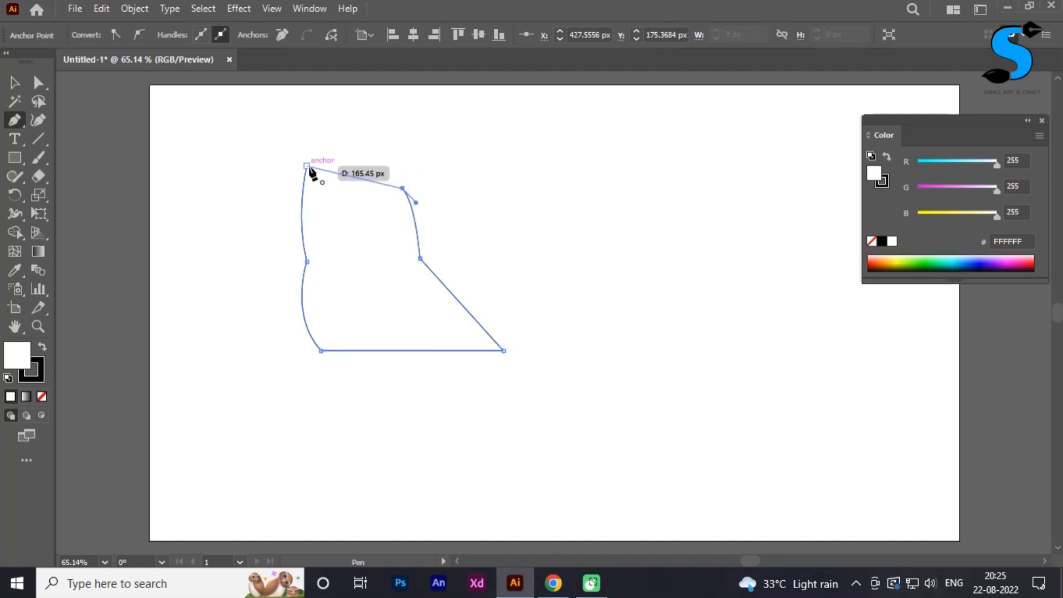
{"action": "left_click_drag", "start_coordinate": [307, 166], "coordinate": [232, 201]}
{"action": "left_click", "coordinate": [15, 83]}
{"action": "left_click", "coordinate": [233, 299]}
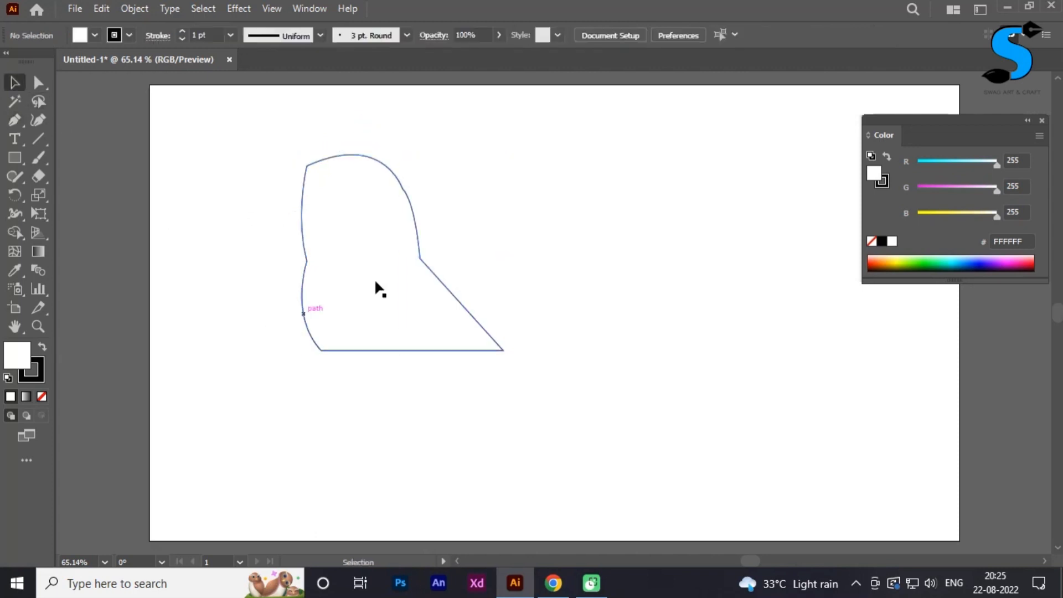
- Smooth the curve along the back of the head outline with the Smooth Tool
{"action": "left_click", "coordinate": [418, 250]}
{"action": "left_click", "coordinate": [20, 180]}
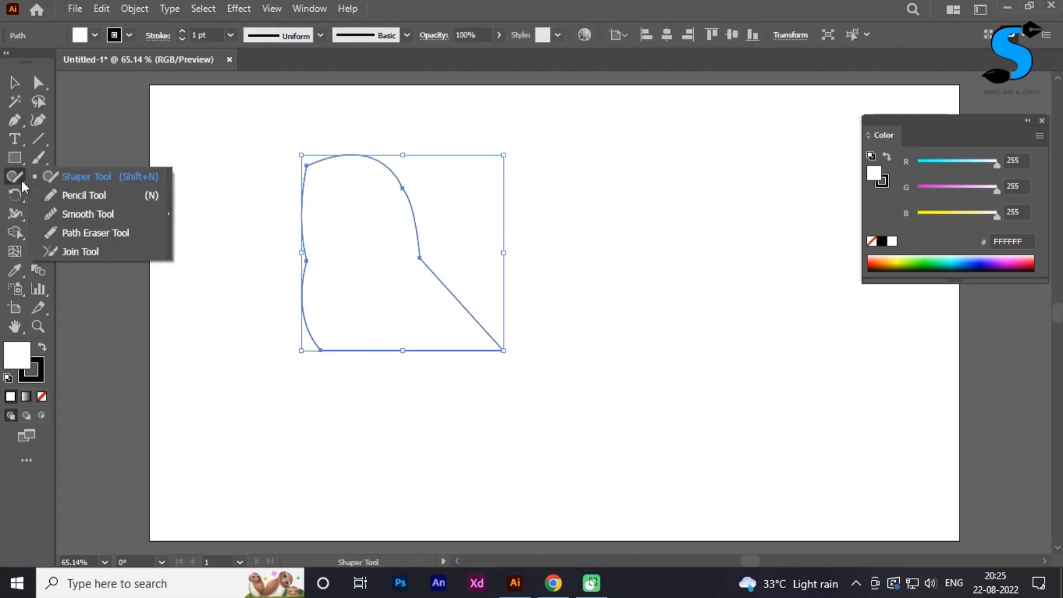
{"action": "left_click", "coordinate": [83, 214]}
{"action": "left_click", "coordinate": [22, 88]}
{"action": "key", "text": "ctrl+a"}
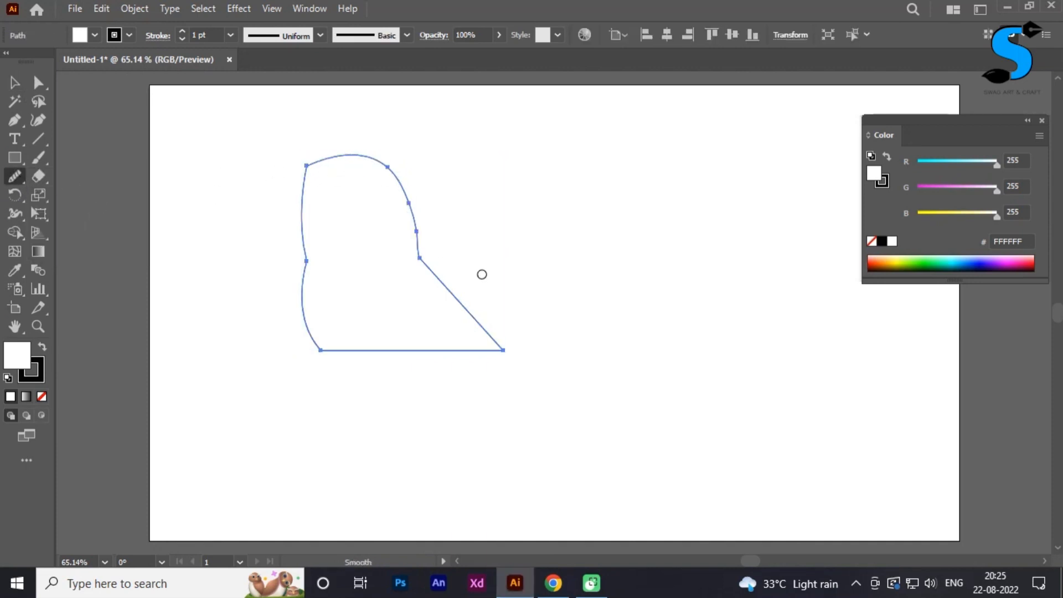
{"action": "key", "text": "v"}
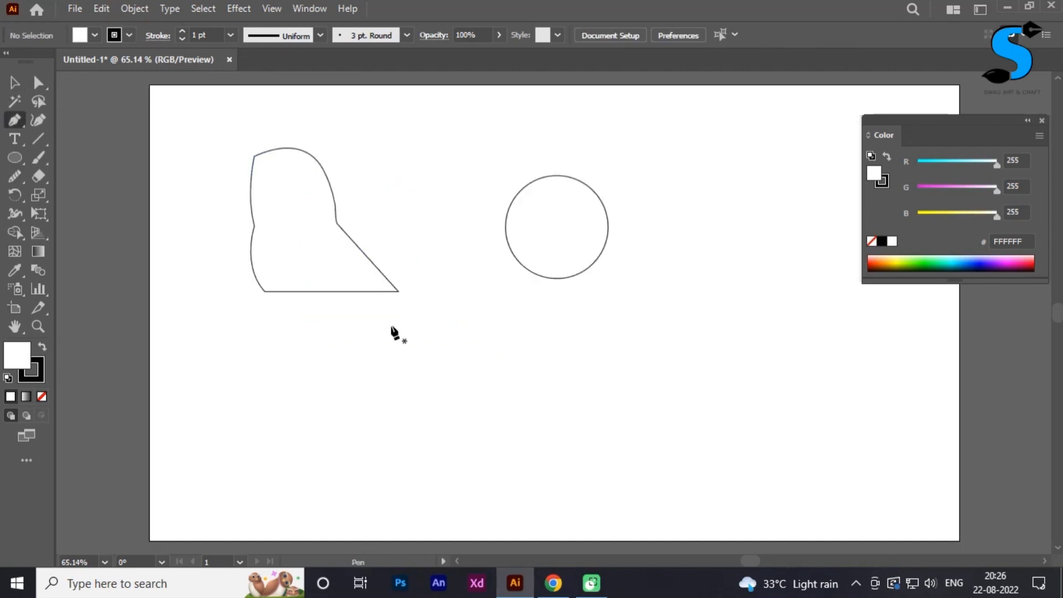
- Draw a closed pointed shape with the Pen tool from the circle's upper edge to a lower tip, curving back to the circle, without fill
{"action": "left_click", "coordinate": [591, 188]}
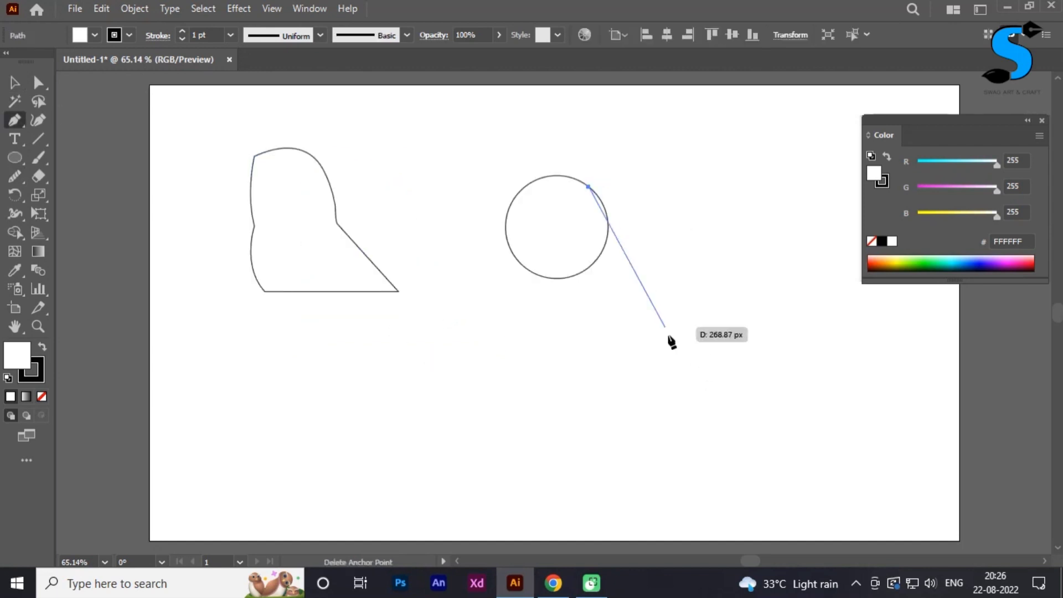
{"action": "key", "text": "ctrl+z"}
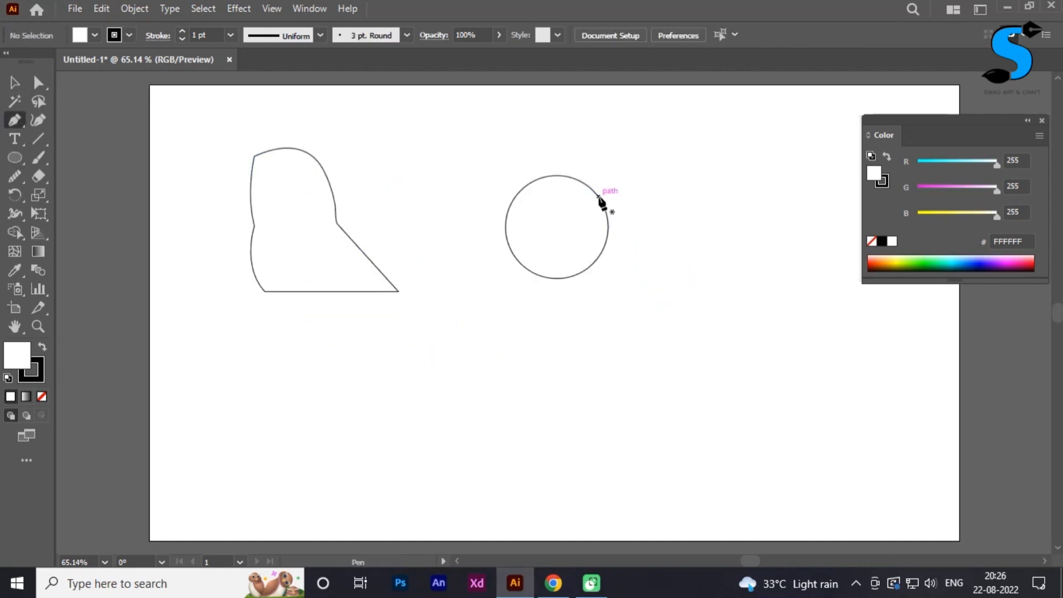
{"action": "left_click", "coordinate": [598, 196]}
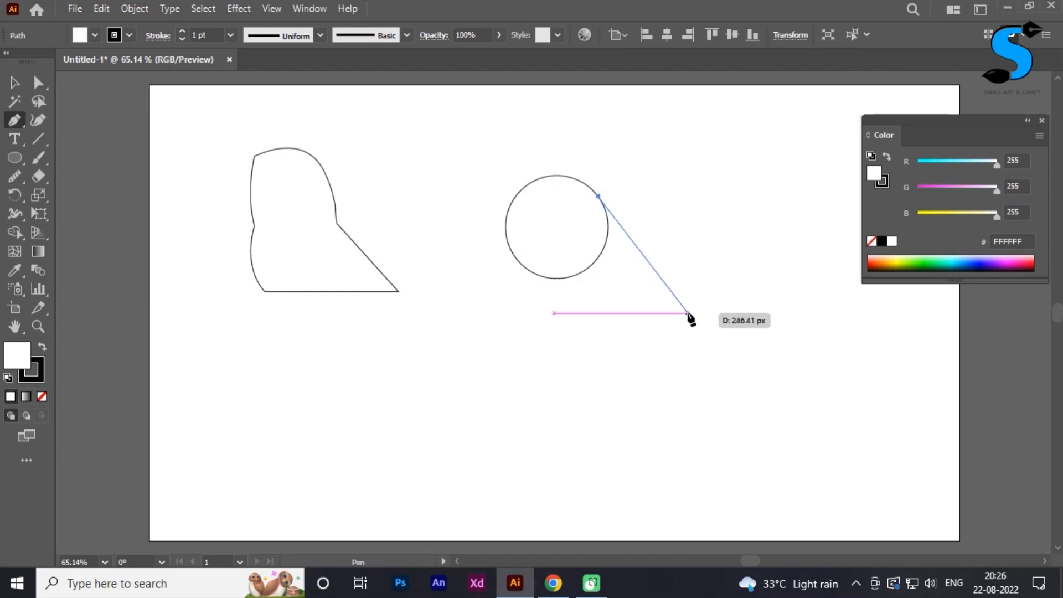
{"action": "left_click", "coordinate": [691, 307]}
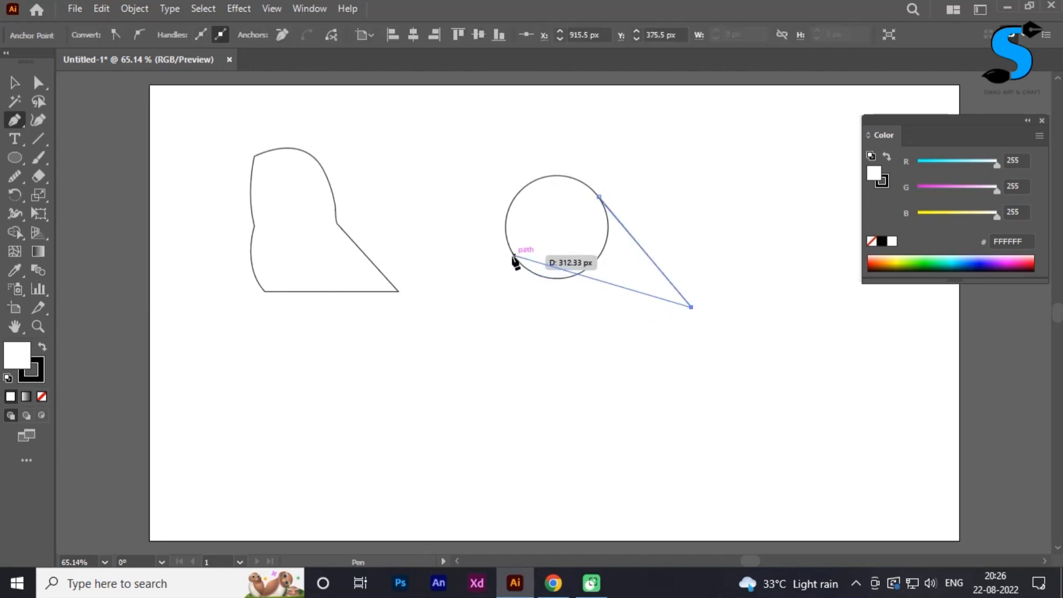
{"action": "left_click_drag", "start_coordinate": [517, 259], "coordinate": [435, 170]}
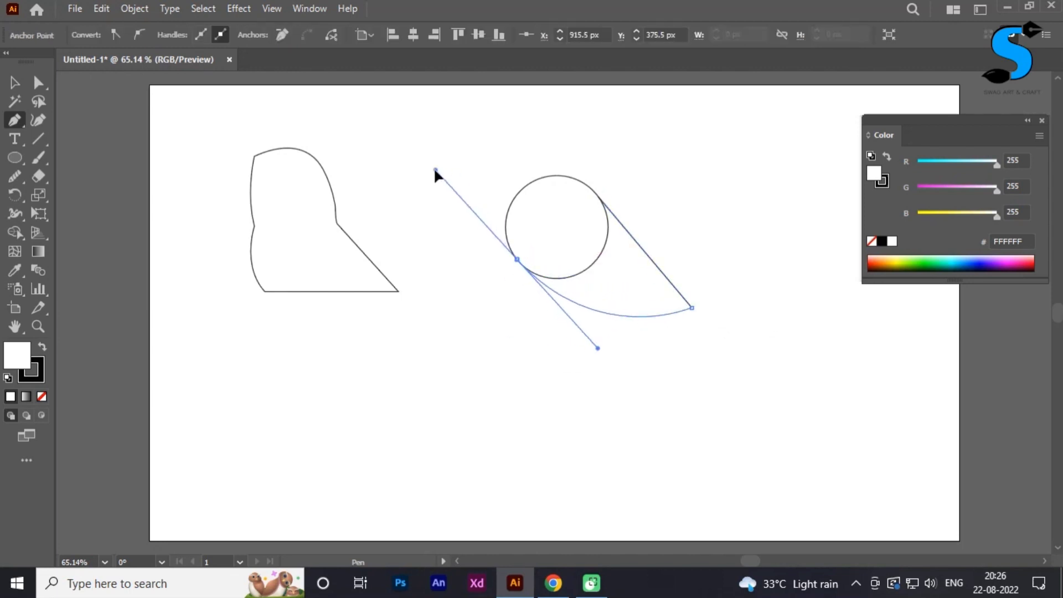
{"action": "left_click", "coordinate": [516, 259]}
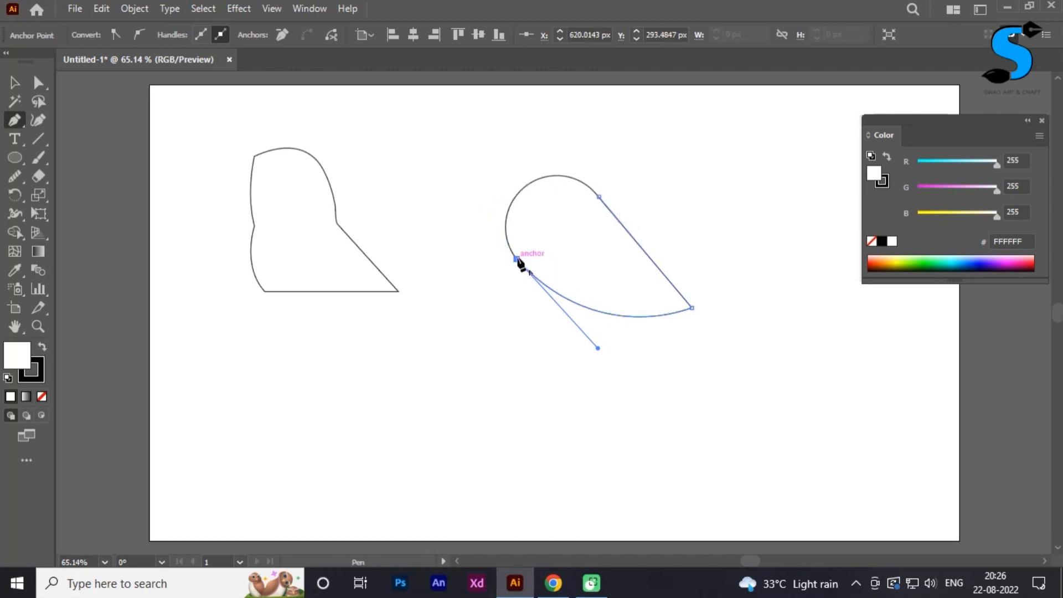
{"action": "left_click", "coordinate": [599, 196]}
{"action": "left_click", "coordinate": [871, 244]}
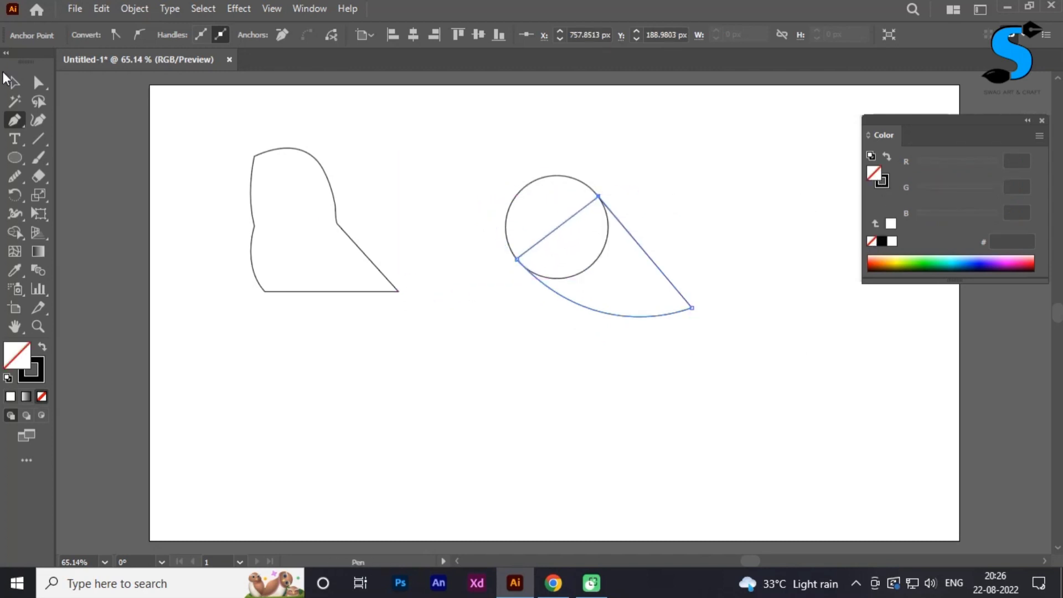
{"action": "key", "text": "v"}
{"action": "left_click_drag", "start_coordinate": [462, 133], "coordinate": [727, 346]}
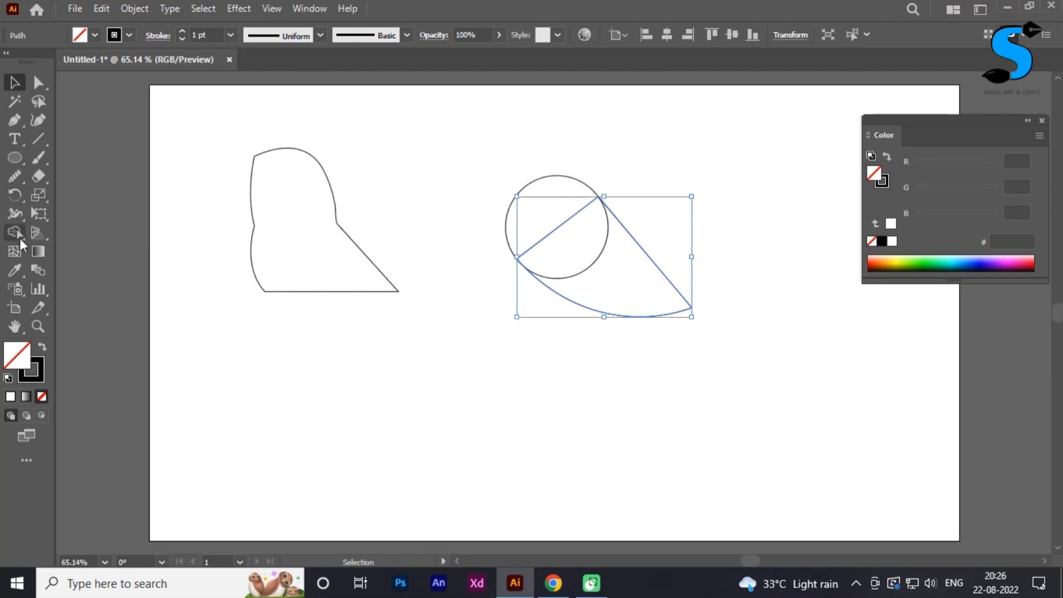
{"action": "left_click", "coordinate": [15, 233]}
{"action": "left_click", "coordinate": [11, 82]}
{"action": "left_click_drag", "start_coordinate": [461, 154], "coordinate": [672, 353]}
{"action": "left_click", "coordinate": [647, 351]}
- Unlock all objects and merge the circle with the pointed shape into one teardrop wing using Shape Builder
{"action": "left_click", "coordinate": [134, 9]}
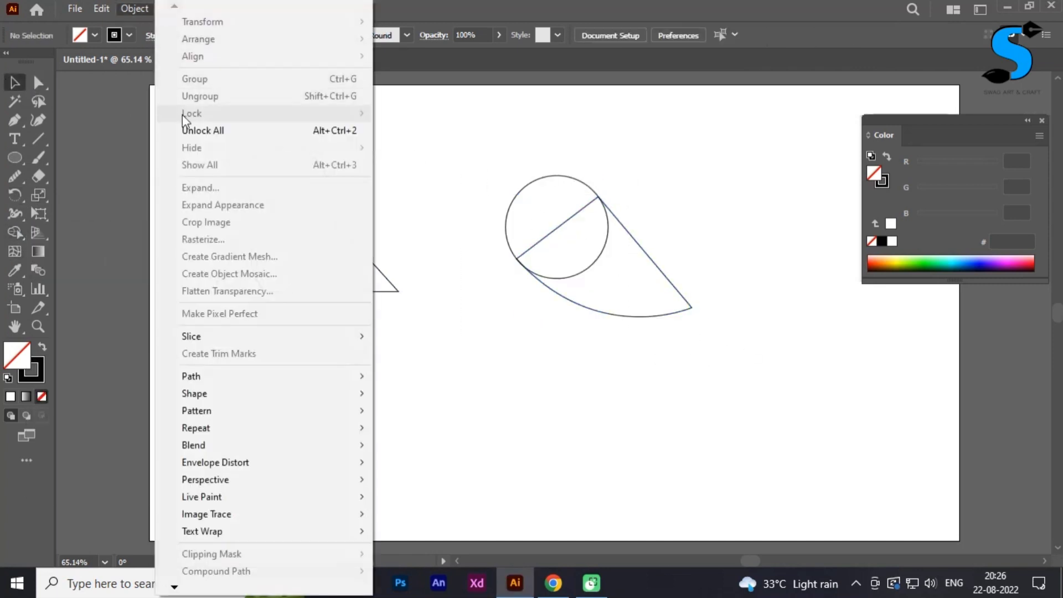
{"action": "left_click", "coordinate": [185, 131]}
{"action": "left_click", "coordinate": [617, 335]}
{"action": "left_click_drag", "start_coordinate": [497, 151], "coordinate": [722, 348]}
{"action": "left_click", "coordinate": [12, 236]}
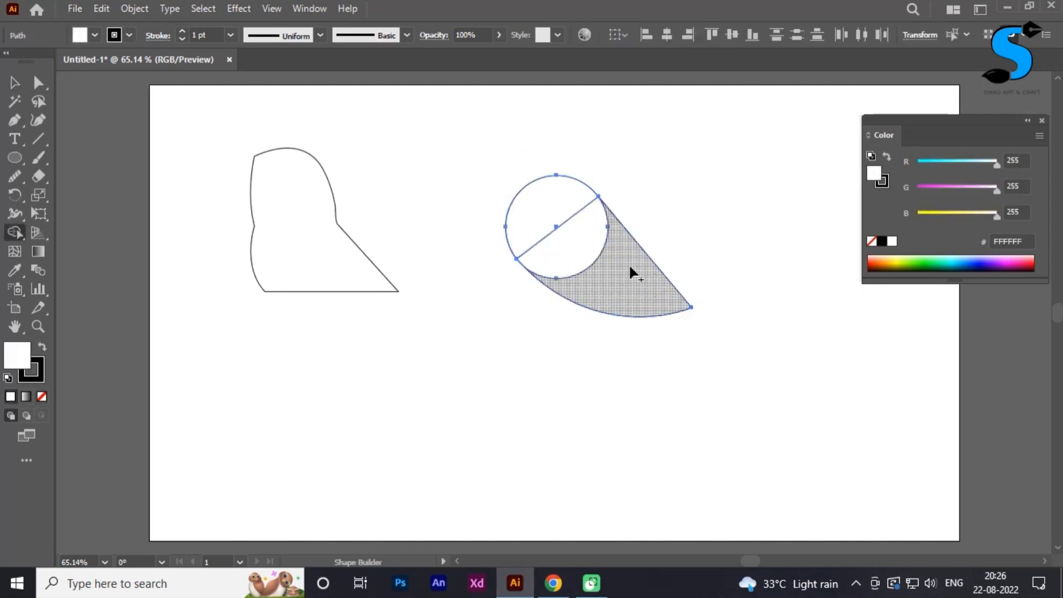
{"action": "left_click_drag", "start_coordinate": [630, 267], "coordinate": [526, 210]}
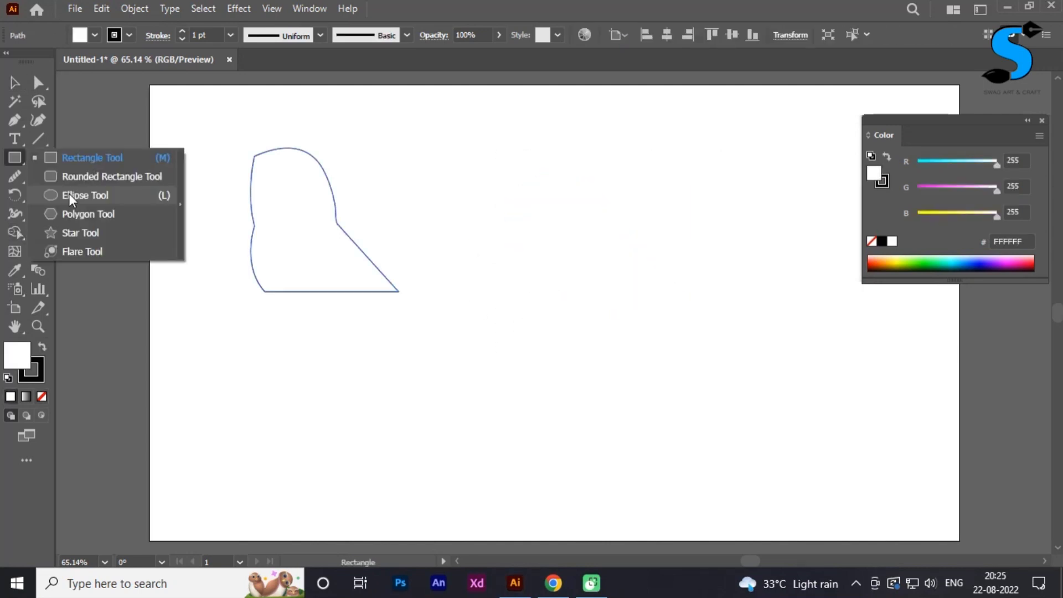
- Draw a circle with the Ellipse Tool in the empty area beside the head-and-body outline
{"action": "left_click", "coordinate": [69, 193]}
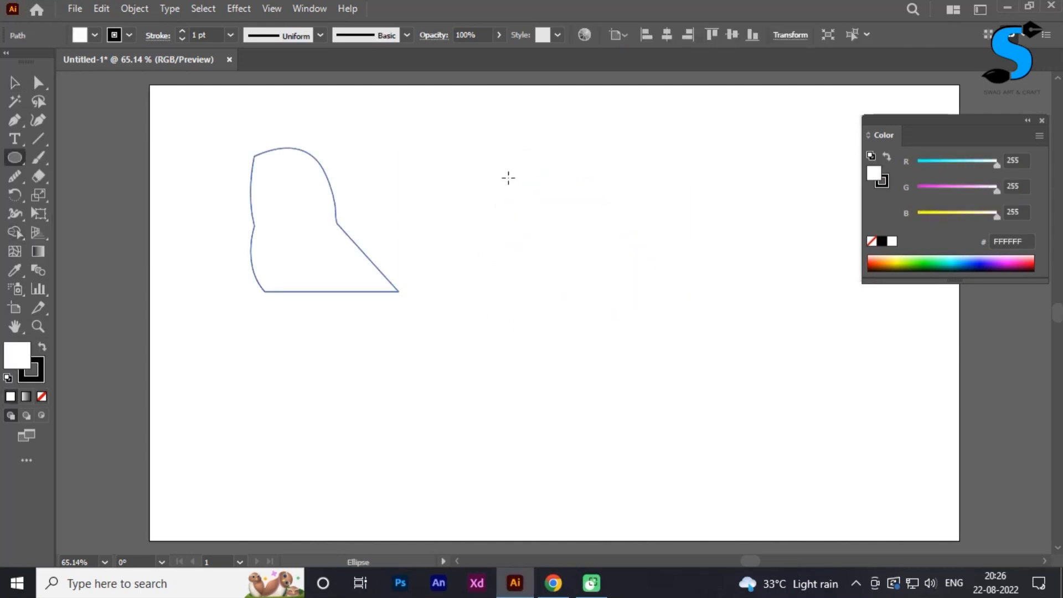
{"action": "left_click_drag", "start_coordinate": [508, 178], "coordinate": [626, 294]}
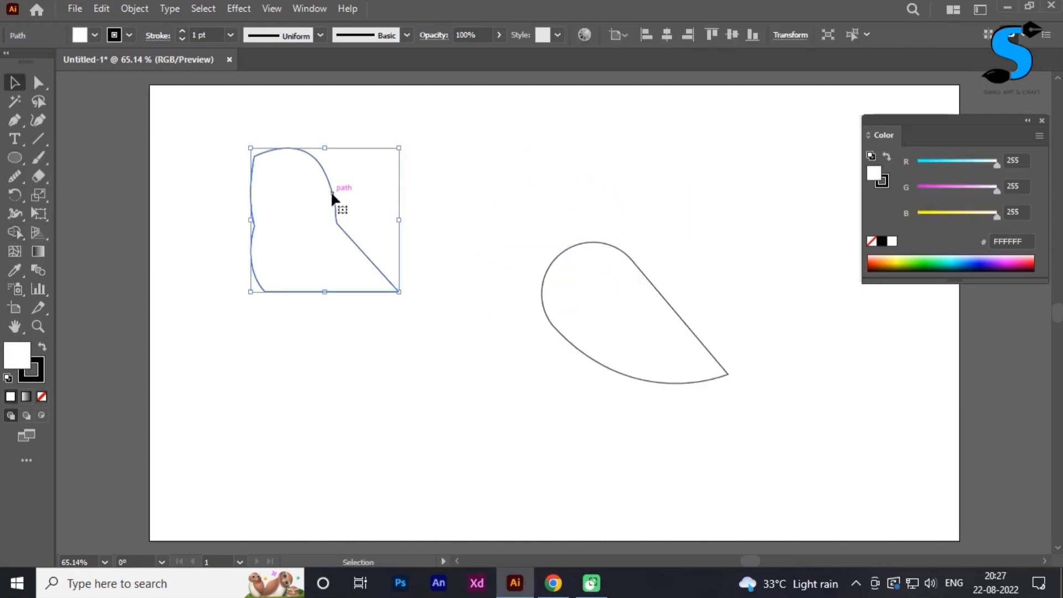
- Move the head-and-body outline onto the teardrop wing so they overlap, and enlarge it slightly
{"action": "left_click_drag", "start_coordinate": [332, 198], "coordinate": [592, 213]}
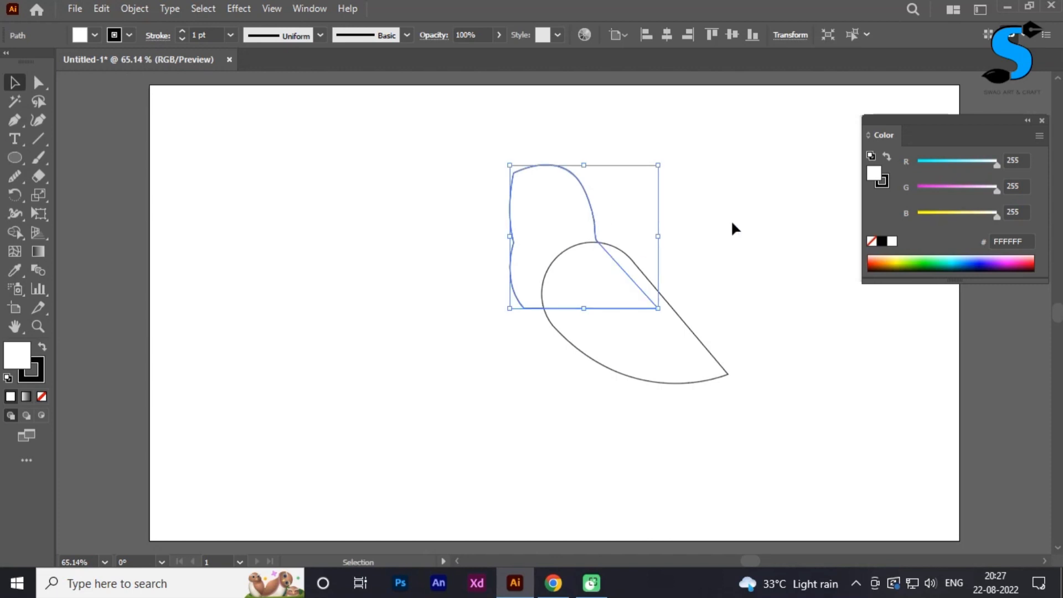
{"action": "left_click", "coordinate": [732, 227]}
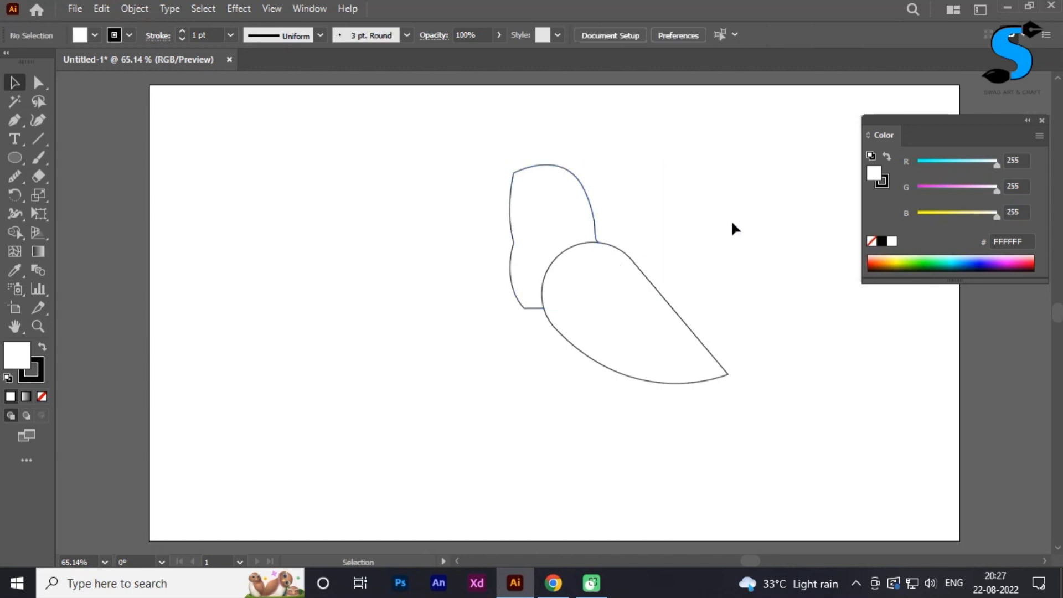
{"action": "left_click", "coordinate": [511, 191]}
{"action": "left_click_drag", "start_coordinate": [508, 166], "coordinate": [487, 153]}
{"action": "left_click", "coordinate": [791, 226]}
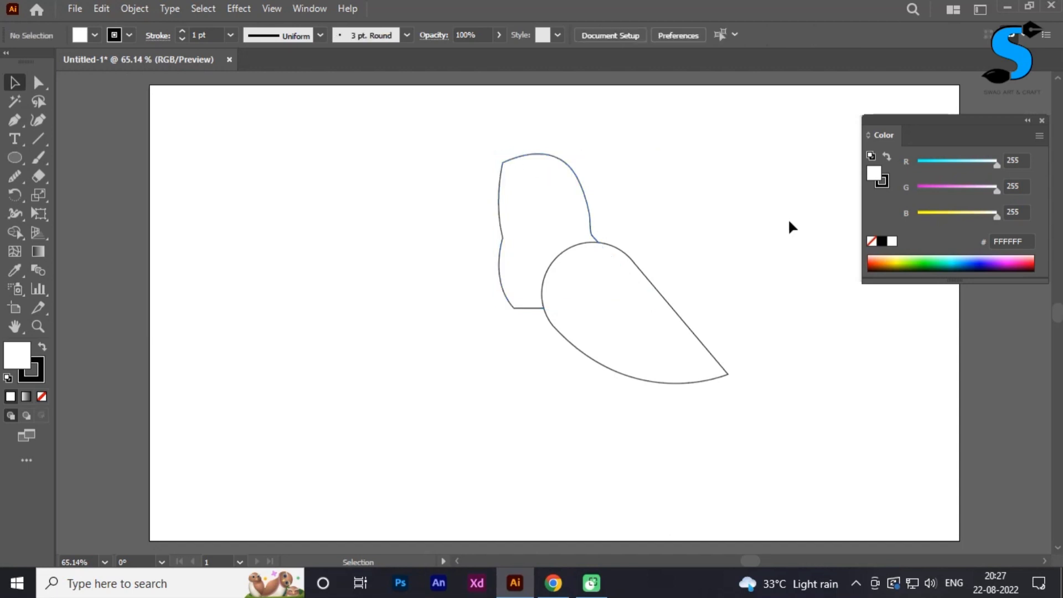
- Remove the fill from the teardrop wing
{"action": "left_click", "coordinate": [624, 311]}
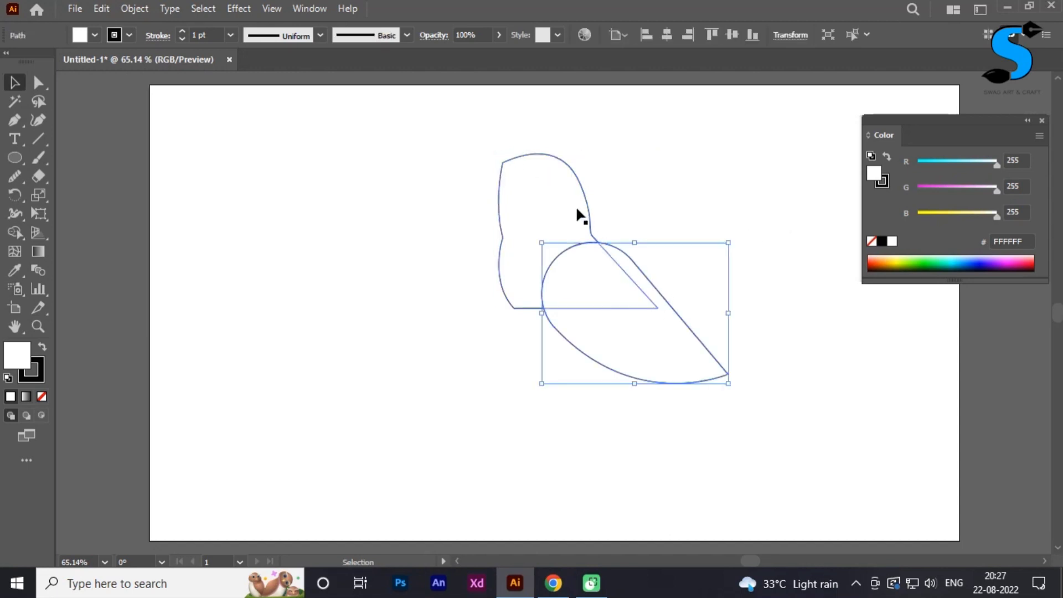
{"action": "left_click", "coordinate": [769, 294]}
{"action": "left_click", "coordinate": [645, 302]}
{"action": "left_click", "coordinate": [873, 243]}
{"action": "left_click", "coordinate": [793, 253]}
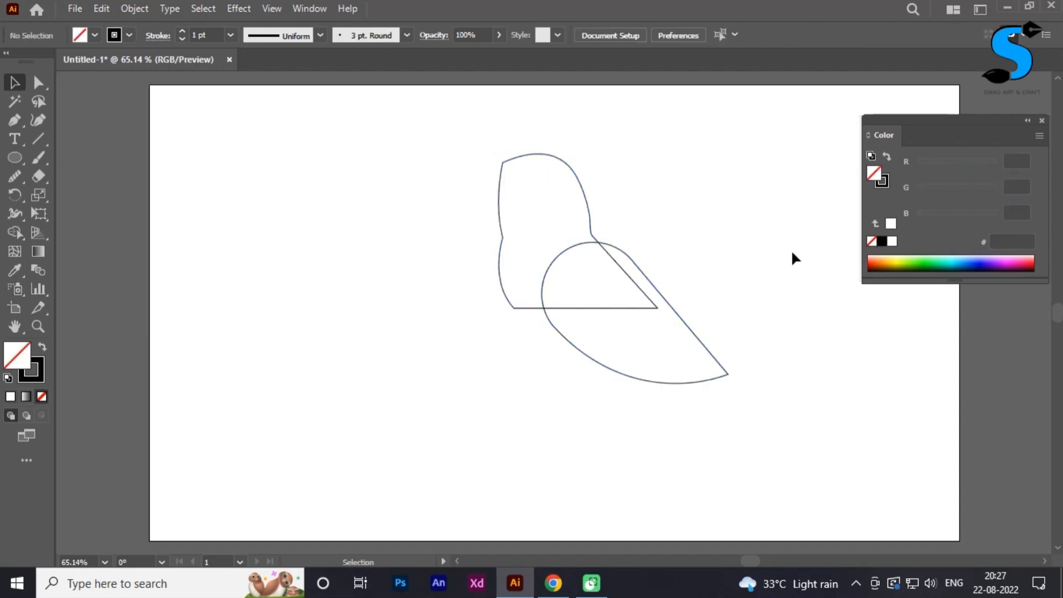
{"action": "left_click", "coordinate": [687, 324]}
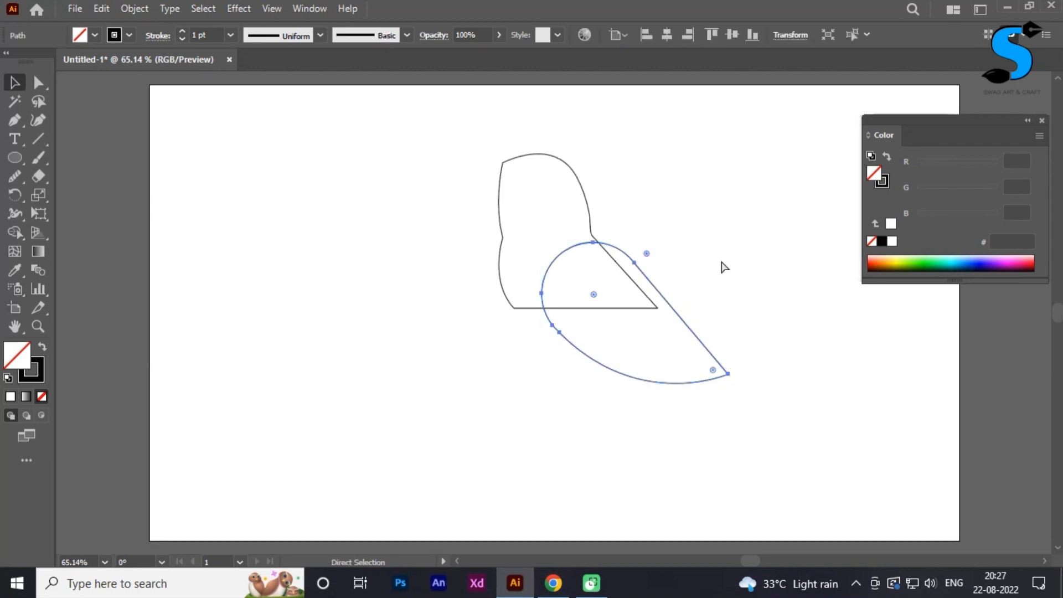
{"action": "left_click", "coordinate": [719, 262]}
{"action": "left_click", "coordinate": [577, 183]}
{"action": "left_click", "coordinate": [79, 146]}
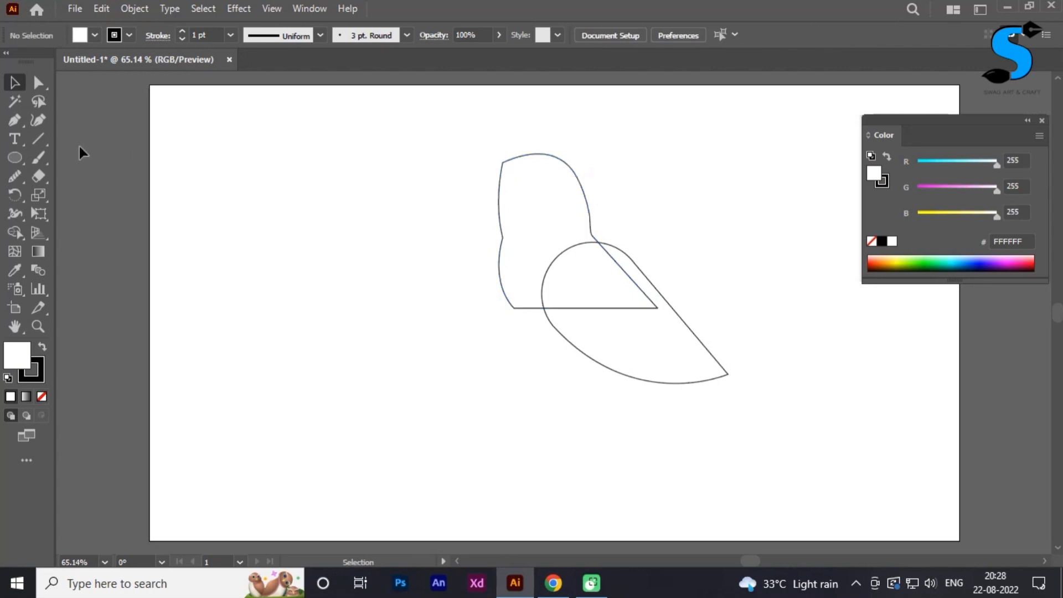
- Draw a closed rounded shape with the Pen tool from the chest to the wing's lower edge and up to the shoulder, without fill
{"action": "left_click_drag", "start_coordinate": [501, 284], "coordinate": [639, 421]}
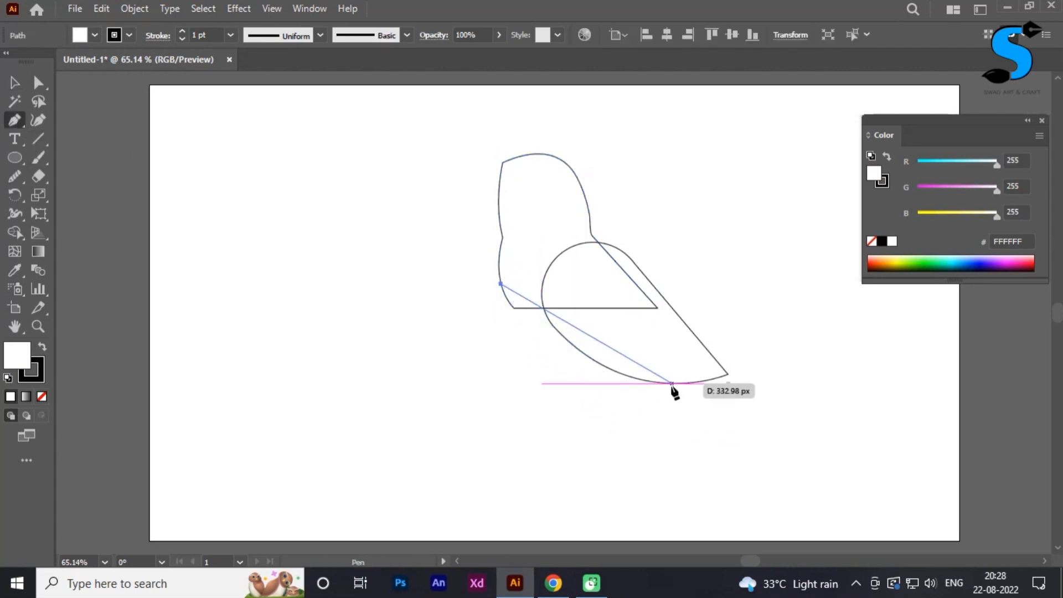
{"action": "left_click_drag", "start_coordinate": [672, 383], "coordinate": [857, 352]}
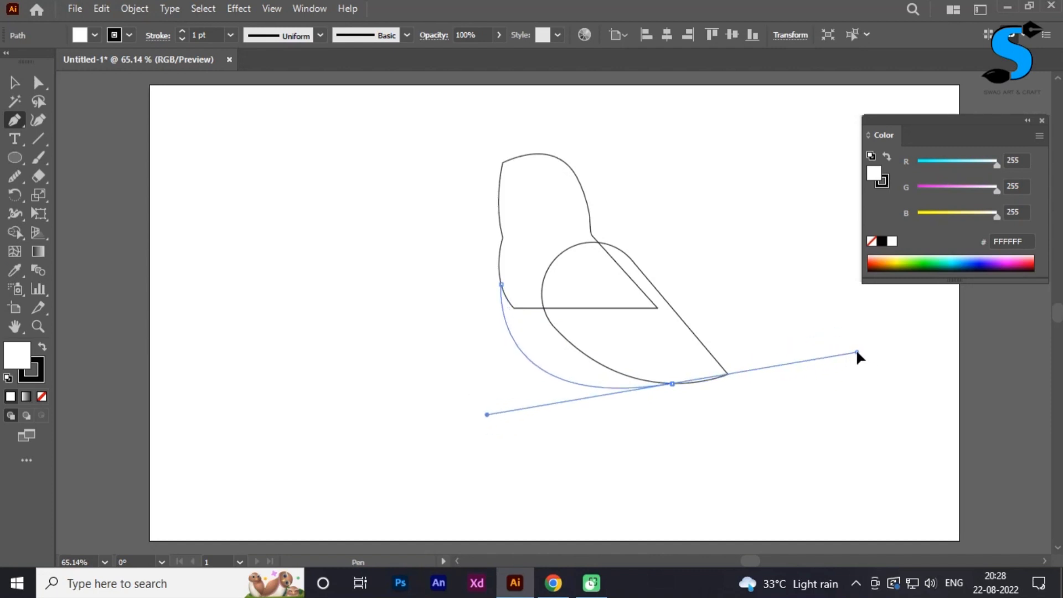
{"action": "left_click", "coordinate": [672, 383]}
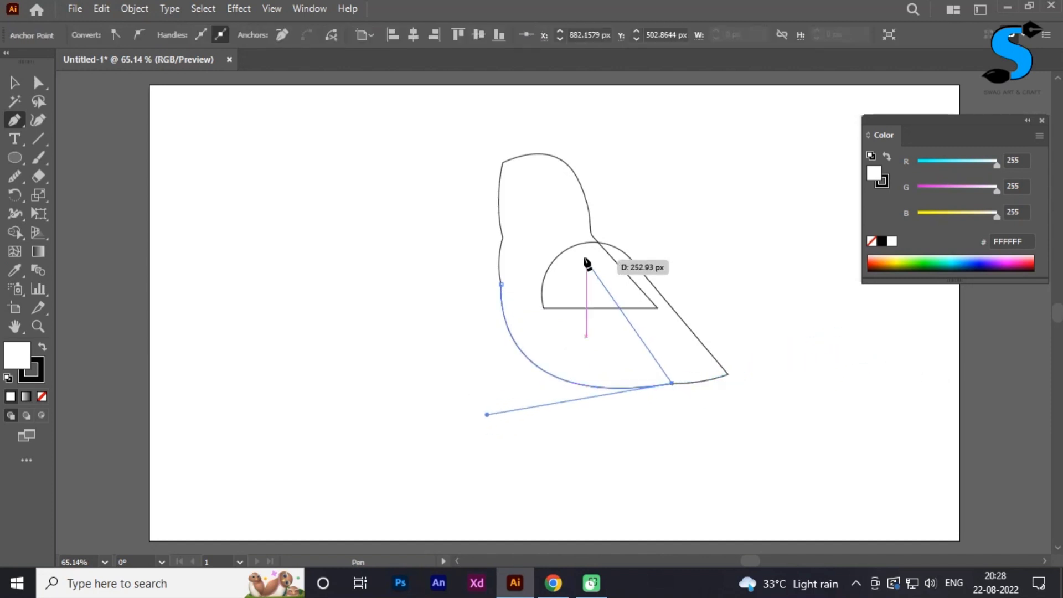
{"action": "left_click_drag", "start_coordinate": [582, 256], "coordinate": [460, 350]}
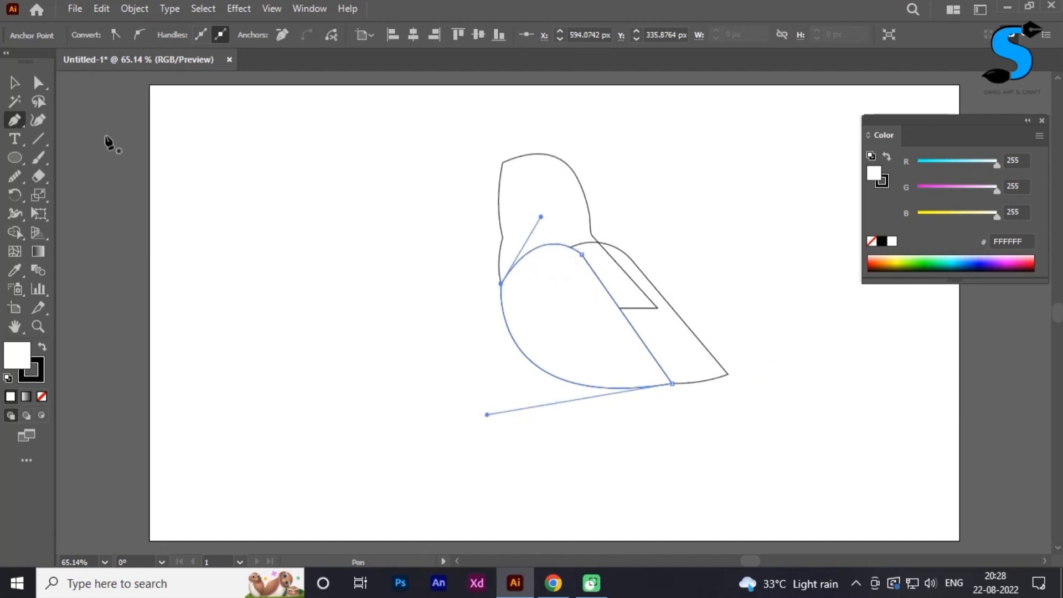
{"action": "left_click", "coordinate": [14, 83]}
{"action": "left_click", "coordinate": [872, 241]}
{"action": "left_click", "coordinate": [623, 209]}
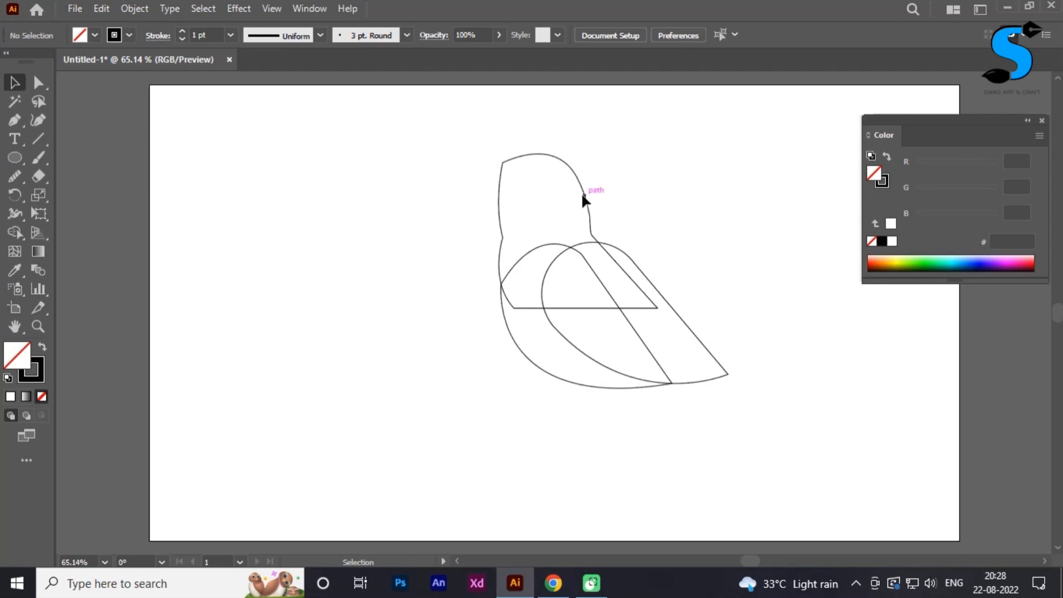
- Merge the head-and-body outline and the rounded belly shape into one body outline with the Shape Builder tool
{"action": "left_click", "coordinate": [135, 9]}
{"action": "left_click", "coordinate": [186, 132]}
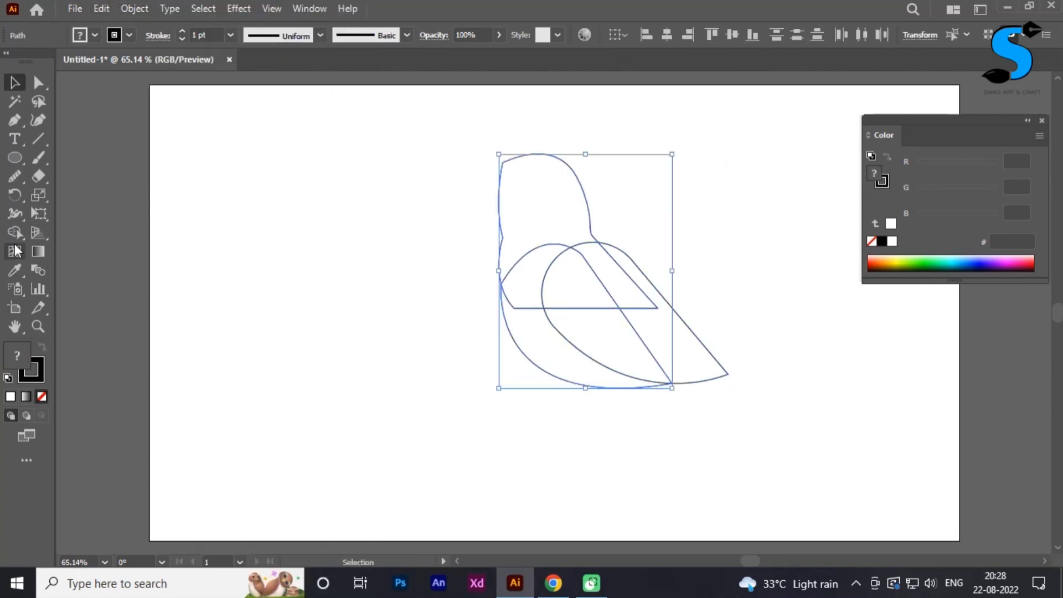
{"action": "key", "text": "shift+m"}
{"action": "mouse_move", "coordinate": [535, 205]}
{"action": "left_mouse_down"}
{"action": "mouse_move", "coordinate": [551, 361]}
{"action": "mouse_move", "coordinate": [643, 303]}
{"action": "left_mouse_up"}
{"action": "key", "text": "v"}
{"action": "left_click", "coordinate": [713, 437]}
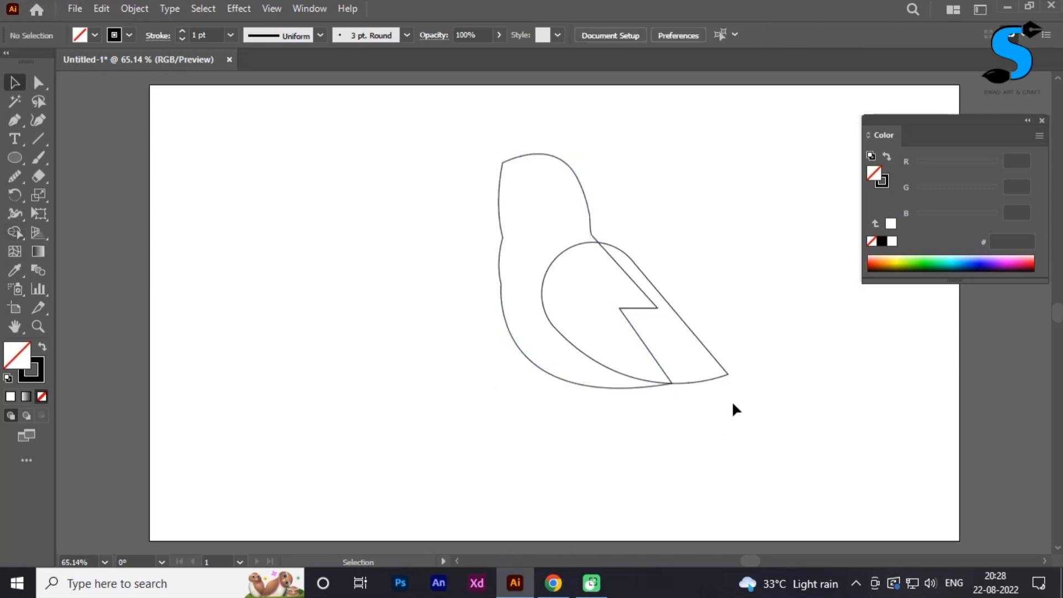
- Smooth the body outline's front edge from the chest down to the belly with the Smooth tool
{"action": "left_click", "coordinate": [538, 154]}
{"action": "left_click", "coordinate": [14, 179]}
{"action": "left_click_drag", "start_coordinate": [500, 280], "coordinate": [500, 332]}
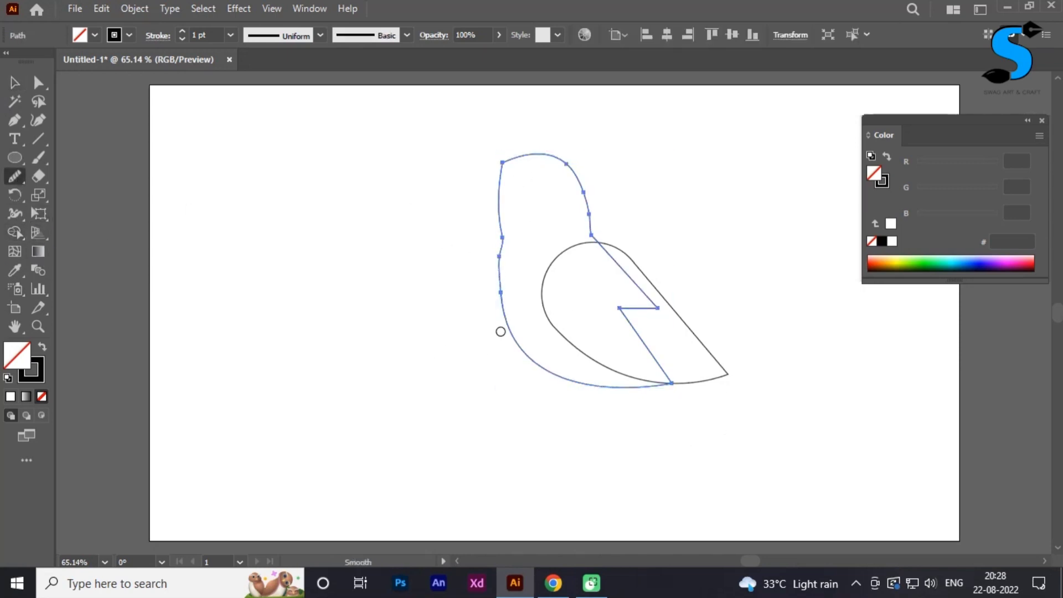
{"action": "mouse_move", "coordinate": [502, 254]}
{"action": "left_mouse_down"}
{"action": "mouse_move", "coordinate": [507, 310]}
{"action": "mouse_move", "coordinate": [626, 404]}
{"action": "left_mouse_up"}
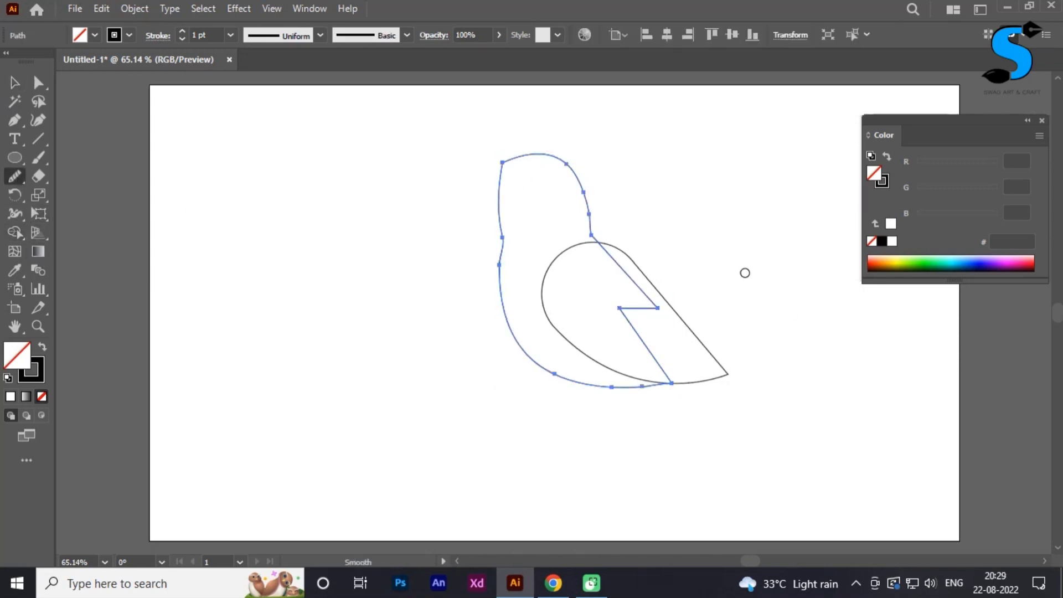
{"action": "left_click", "coordinate": [13, 82]}
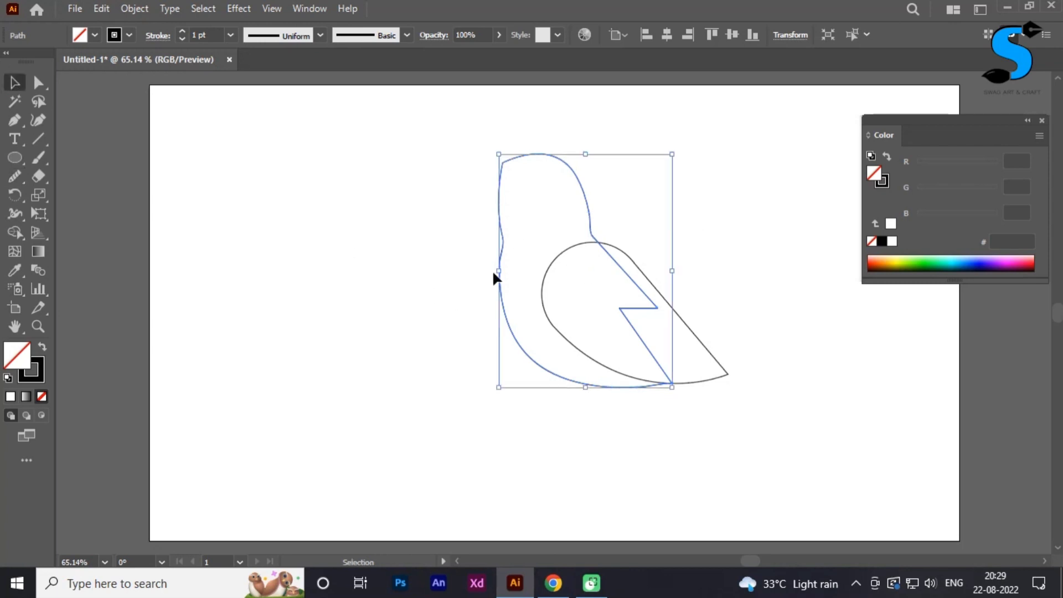
- Widen the body outline slightly on the chest side and smooth the chest curve
{"action": "left_click_drag", "start_coordinate": [499, 271], "coordinate": [486, 271]}
{"action": "left_click", "coordinate": [388, 322]}
{"action": "left_click", "coordinate": [486, 277]}
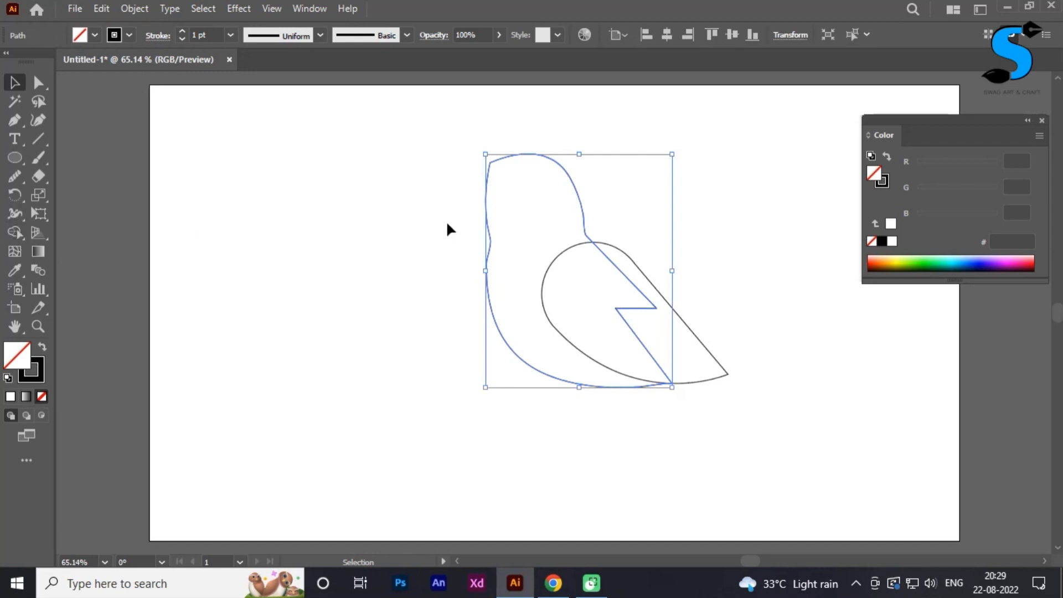
{"action": "left_click", "coordinate": [15, 179]}
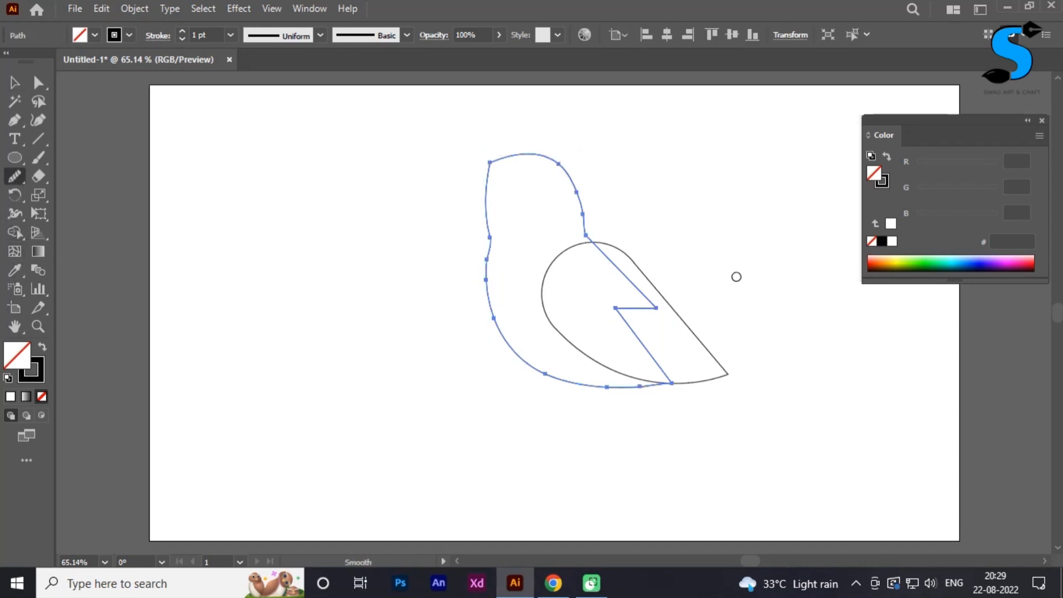
- Select the anchor points along the chest with Direct Selection and nudge them outward and slightly down for a fuller chest
{"action": "left_click", "coordinate": [38, 82]}
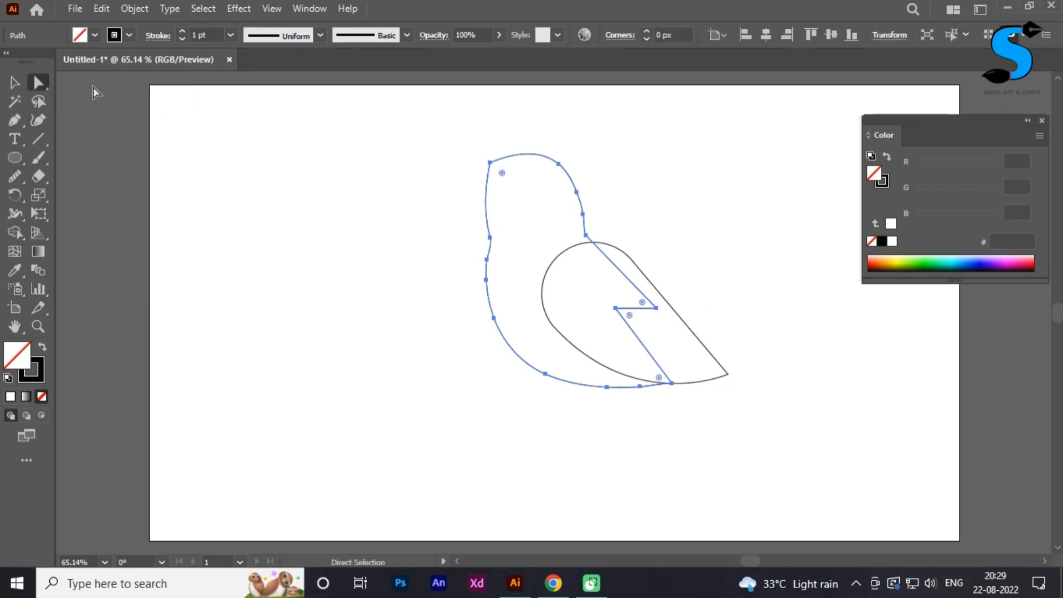
{"action": "left_click_drag", "start_coordinate": [511, 333], "coordinate": [511, 333]}
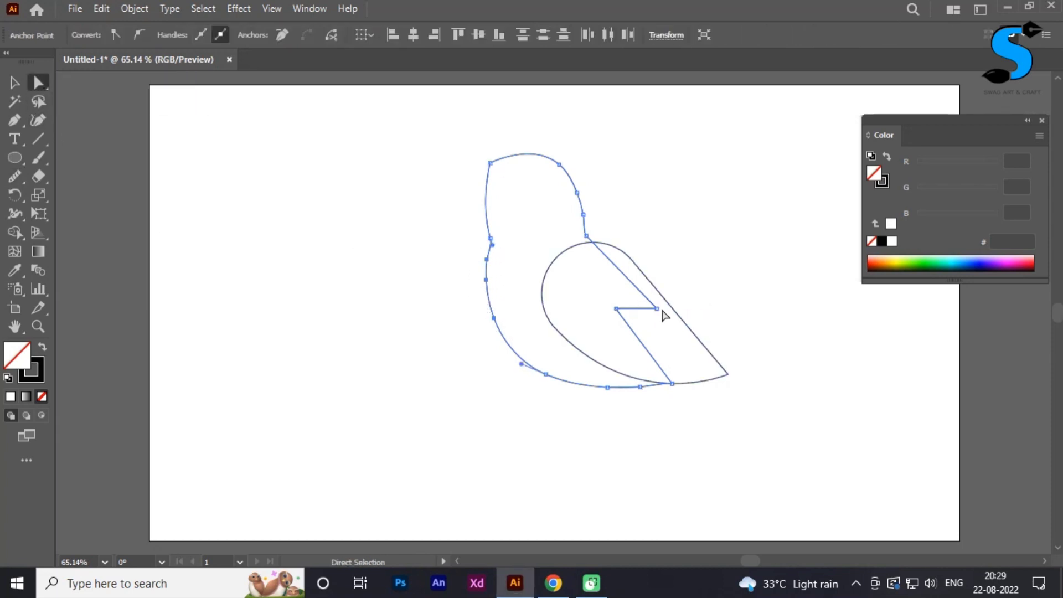
{"action": "key", "text": "Left"}
{"action": "key", "text": "Left"}
{"action": "key", "text": "Left"}
{"action": "key", "text": "Left"}
{"action": "key", "text": "Left"}
{"action": "key", "text": "Left"}
{"action": "key", "text": "Down"}
{"action": "key", "text": "Down"}
{"action": "key", "text": "Left"}
{"action": "key", "text": "Left"}
{"action": "key", "text": "Left"}
{"action": "key", "text": "Left"}
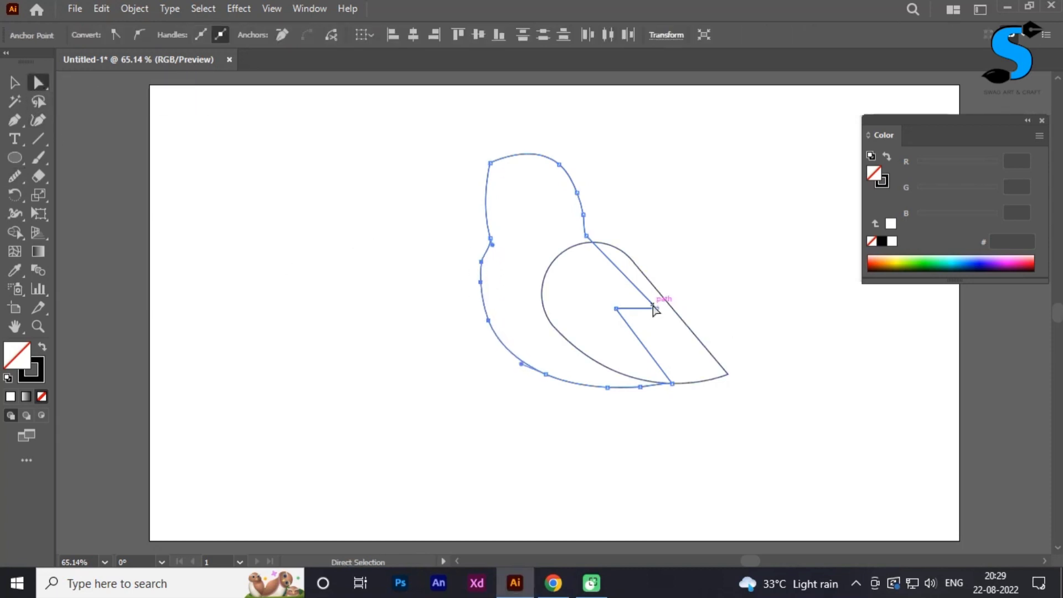
{"action": "key", "text": "Down"}
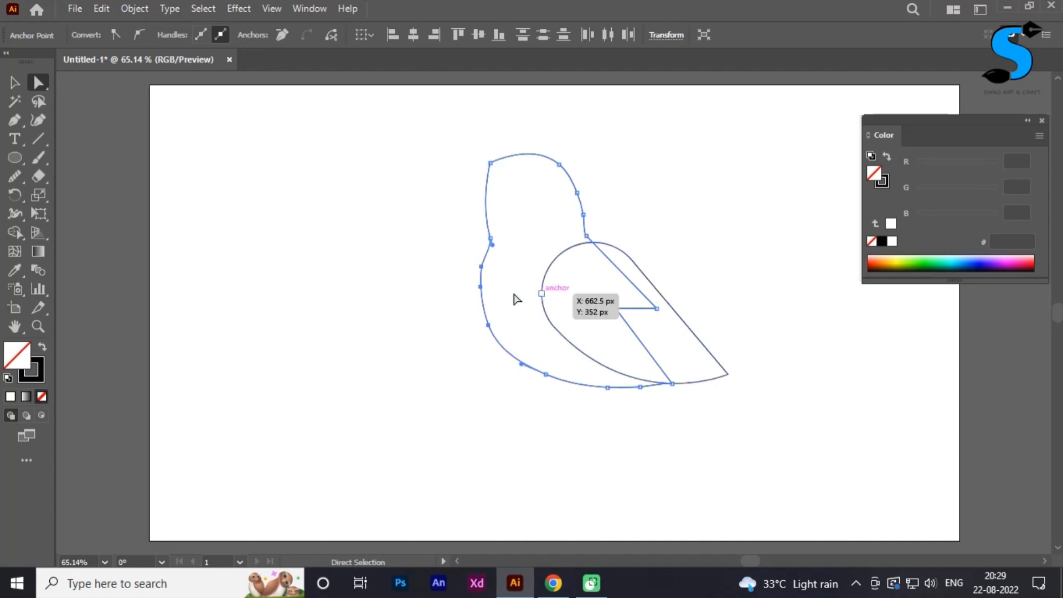
- Smooth the chest curve just below the throat with the Smooth tool
{"action": "left_click", "coordinate": [15, 176]}
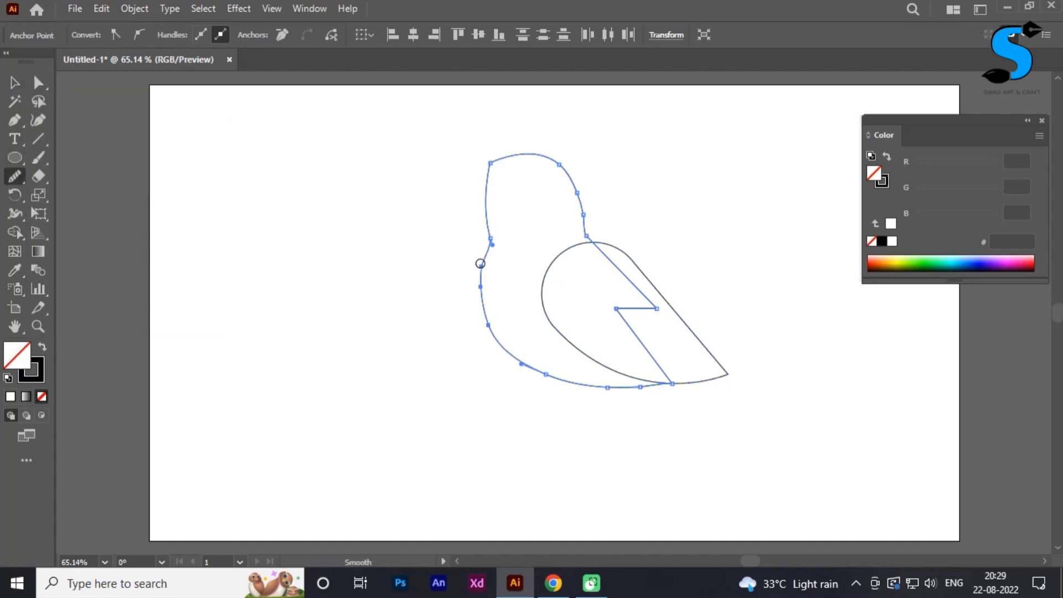
{"action": "left_click_drag", "start_coordinate": [480, 264], "coordinate": [489, 317]}
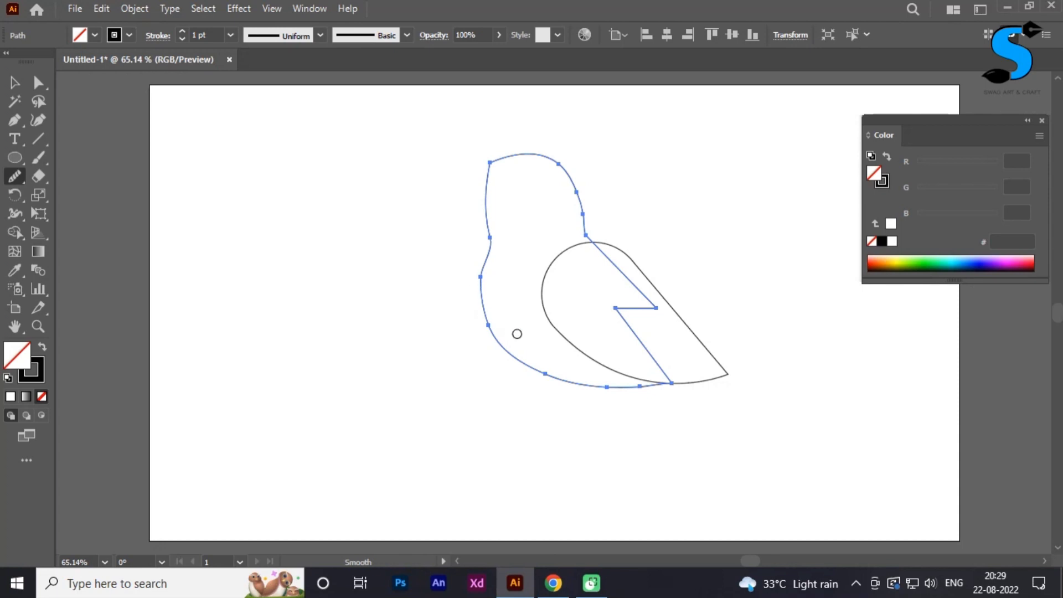
{"action": "key", "text": "v"}
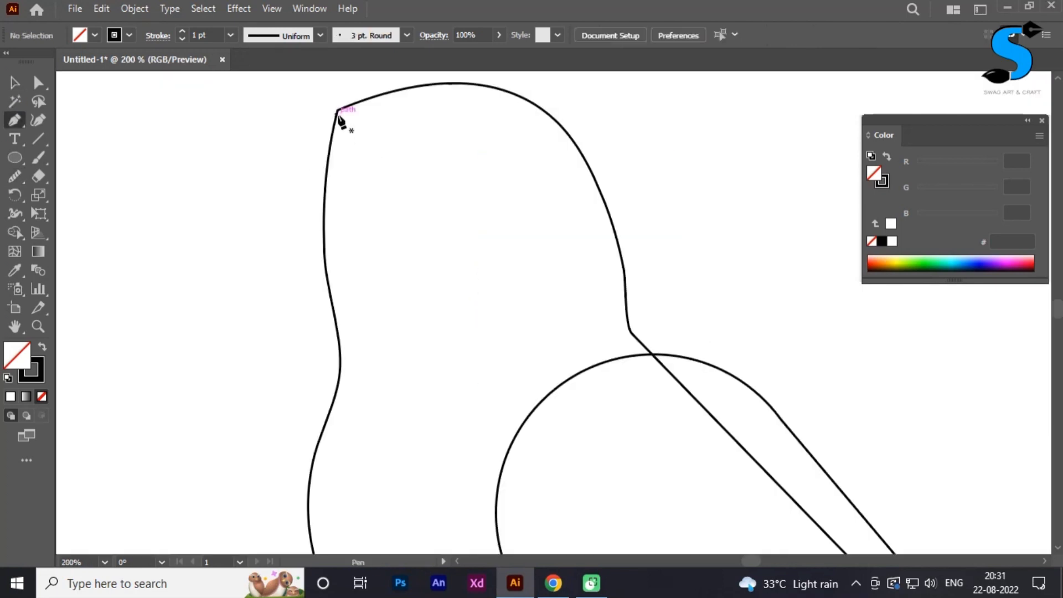
- Trace the head with the Pen tool from the forehead corner over the crown and down the nape to just inside the wing
{"action": "left_click", "coordinate": [337, 109]}
{"action": "left_click_drag", "start_coordinate": [517, 97], "coordinate": [598, 133]}
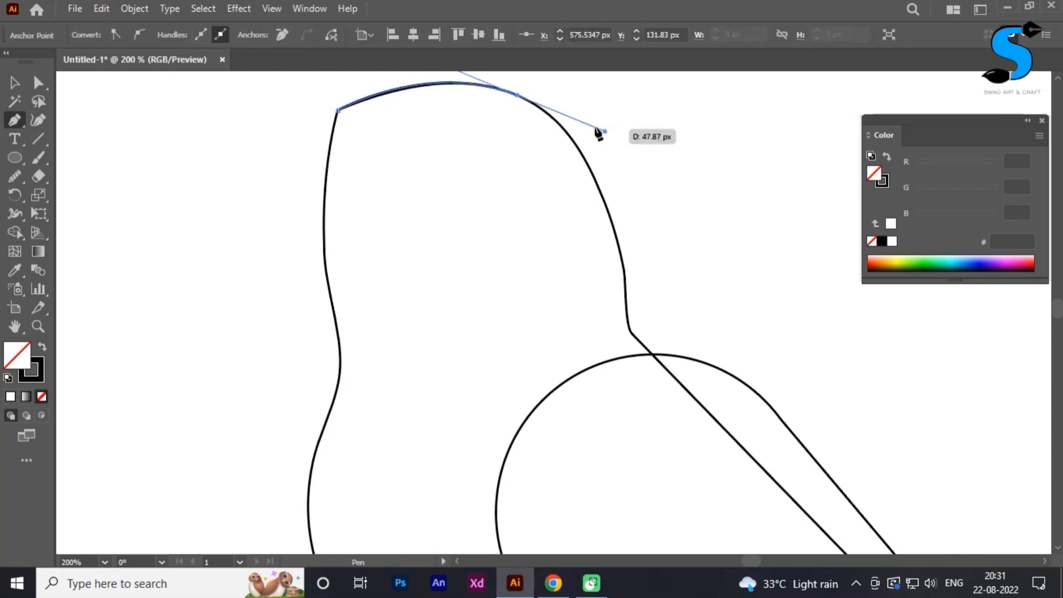
{"action": "left_click_drag", "start_coordinate": [519, 96], "coordinate": [624, 276]}
{"action": "left_click_drag", "start_coordinate": [624, 271], "coordinate": [634, 355]}
{"action": "left_click", "coordinate": [630, 329]}
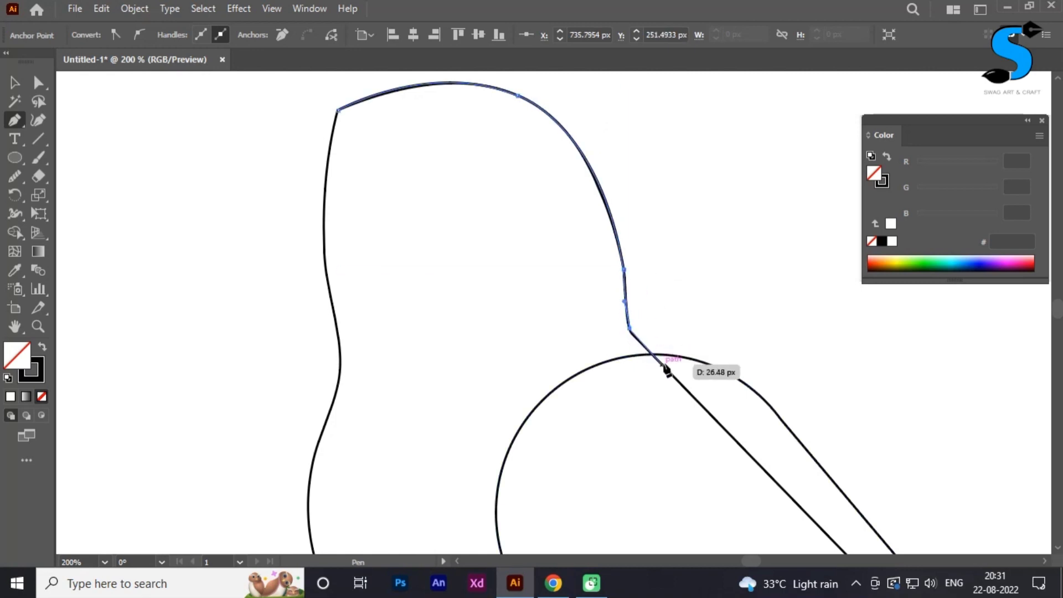
{"action": "left_click", "coordinate": [663, 367]}
- Continue the path straight across the wing to its front edge and in an arched curve to the chest outline
{"action": "left_click_drag", "start_coordinate": [575, 461], "coordinate": [568, 318]}
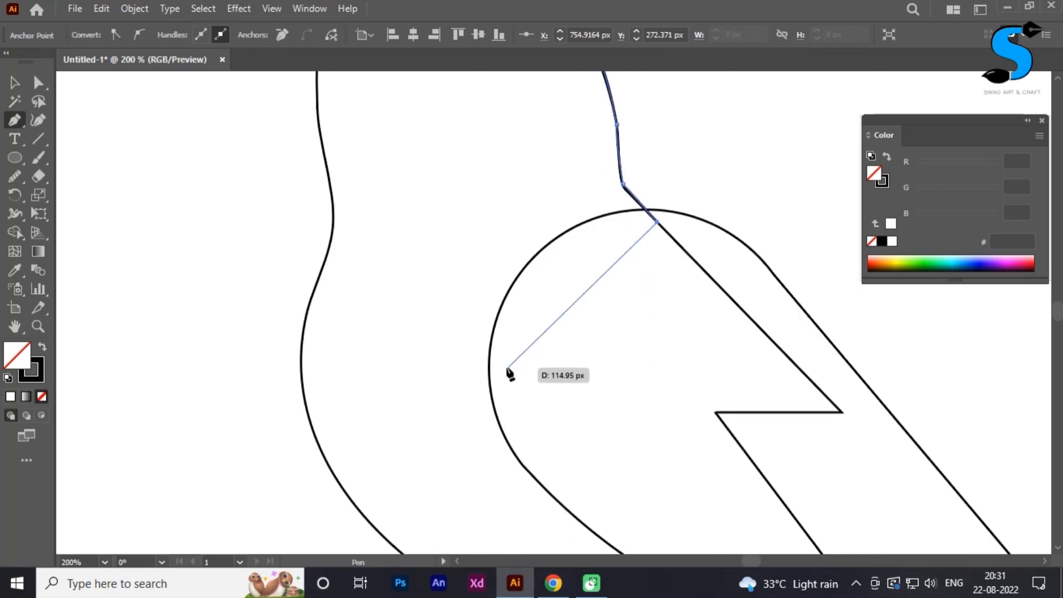
{"action": "left_click", "coordinate": [489, 378]}
{"action": "left_click_drag", "start_coordinate": [302, 386], "coordinate": [230, 443]}
{"action": "left_click", "coordinate": [303, 388]}
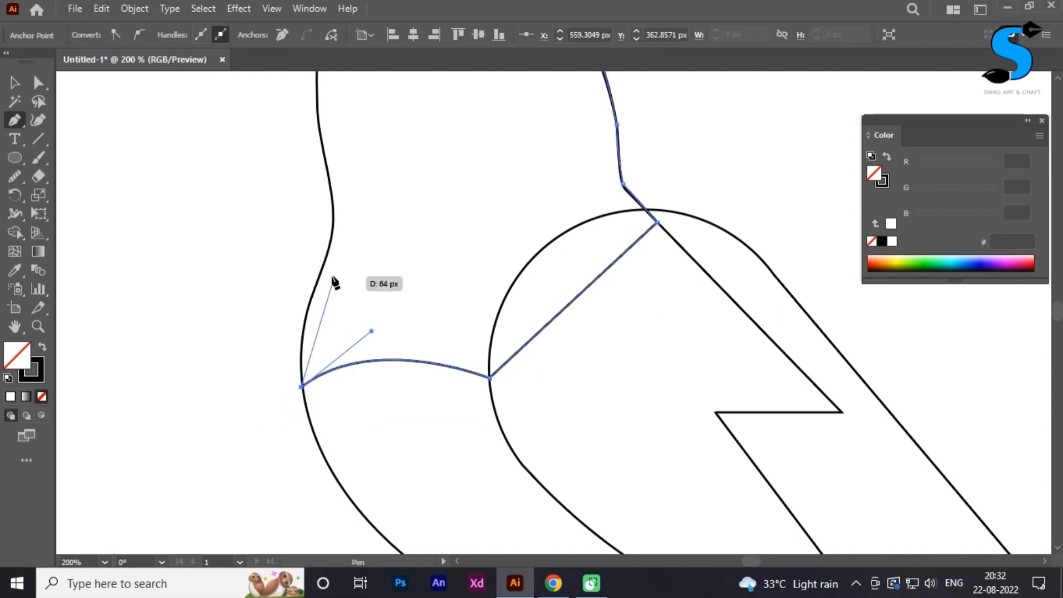
- Trace the front outline up from the chest past the throat and close the path at the forehead corner
{"action": "left_click_drag", "start_coordinate": [315, 287], "coordinate": [334, 252]}
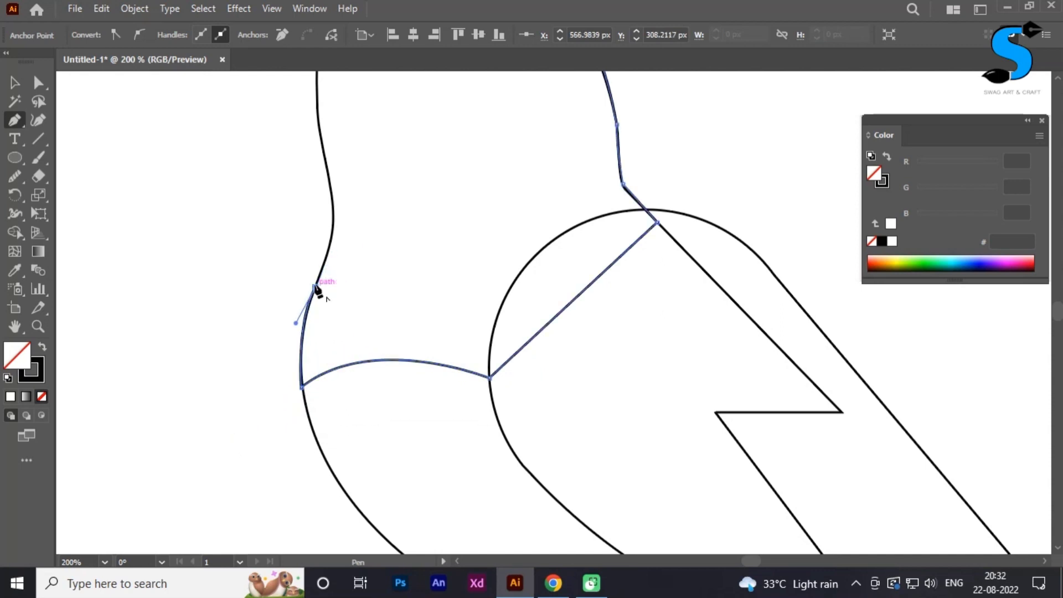
{"action": "left_click_drag", "start_coordinate": [325, 162], "coordinate": [299, 85]}
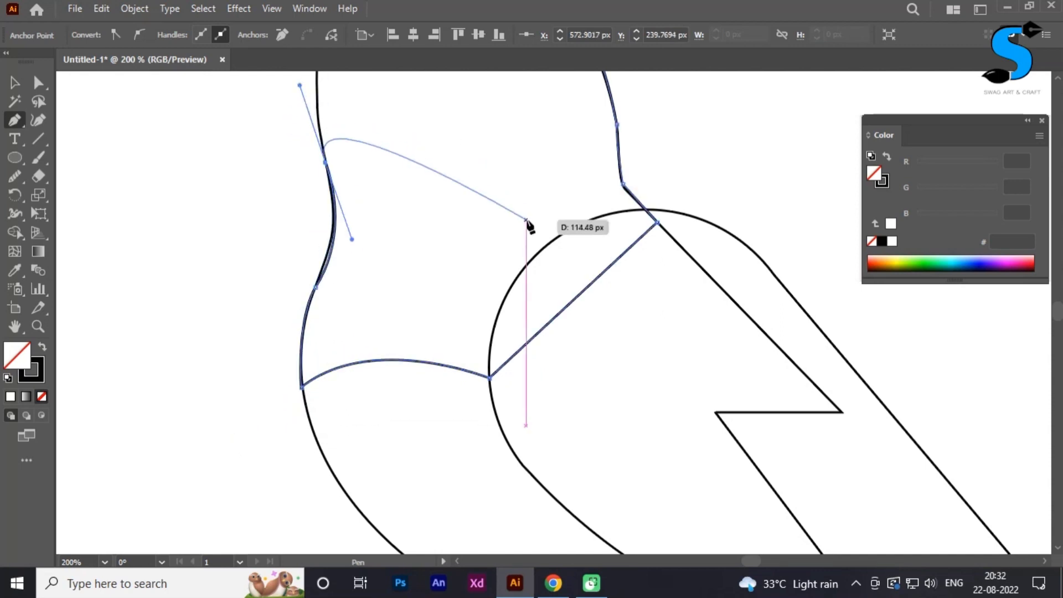
{"action": "key", "text": "ctrl+z"}
{"action": "left_click_drag", "start_coordinate": [331, 193], "coordinate": [406, 332]}
{"action": "left_click", "coordinate": [331, 193]}
{"action": "left_click_drag", "start_coordinate": [371, 260], "coordinate": [376, 226]}
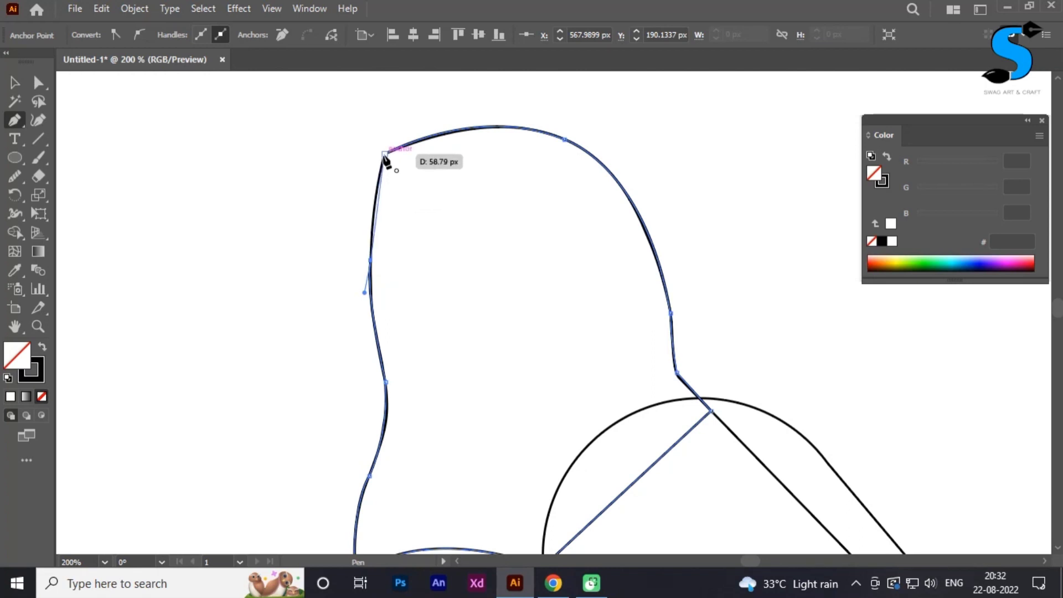
{"action": "left_click_drag", "start_coordinate": [385, 155], "coordinate": [397, 115]}
- Fill the closed head shape with yellow F9D93D and deselect it
{"action": "scroll", "coordinate": [604, 334], "scroll_direction": "down", "scroll_amount": 5}
{"action": "key", "text": "ctrl+minus"}
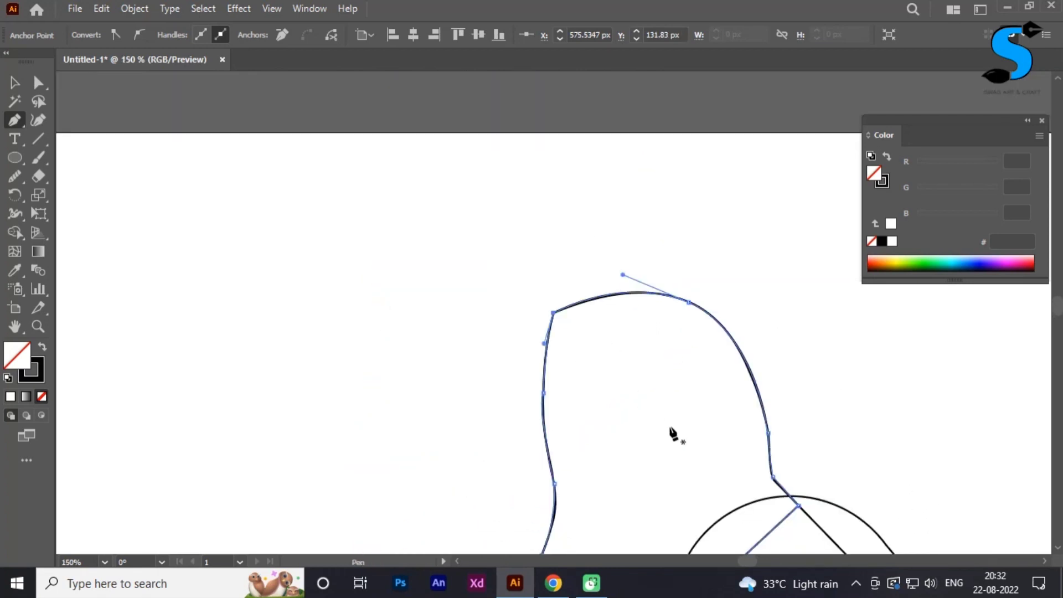
{"action": "left_click_drag", "start_coordinate": [671, 429], "coordinate": [494, 193]}
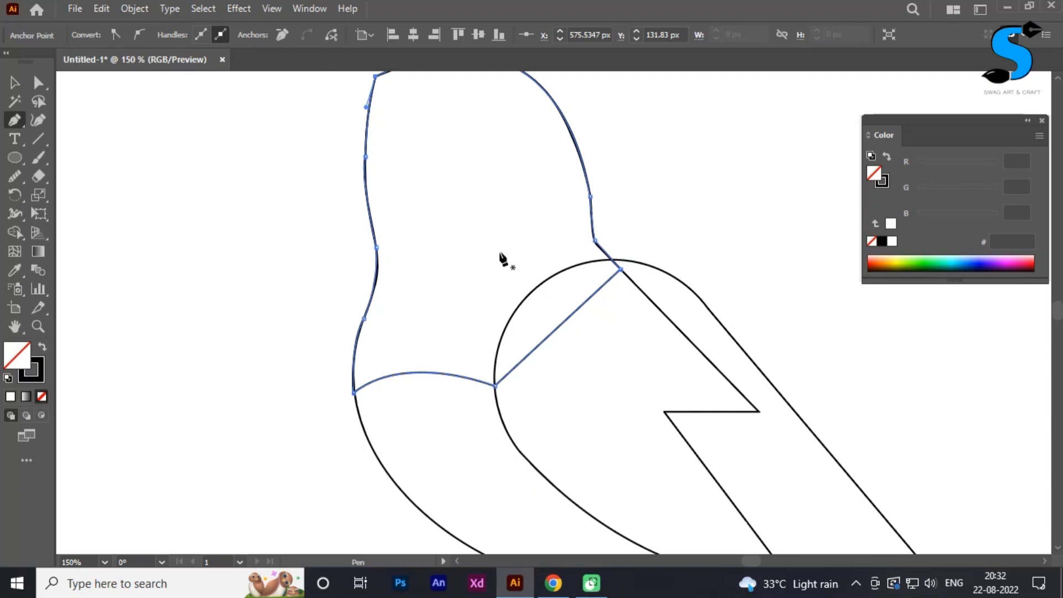
{"action": "double_click", "coordinate": [881, 181]}
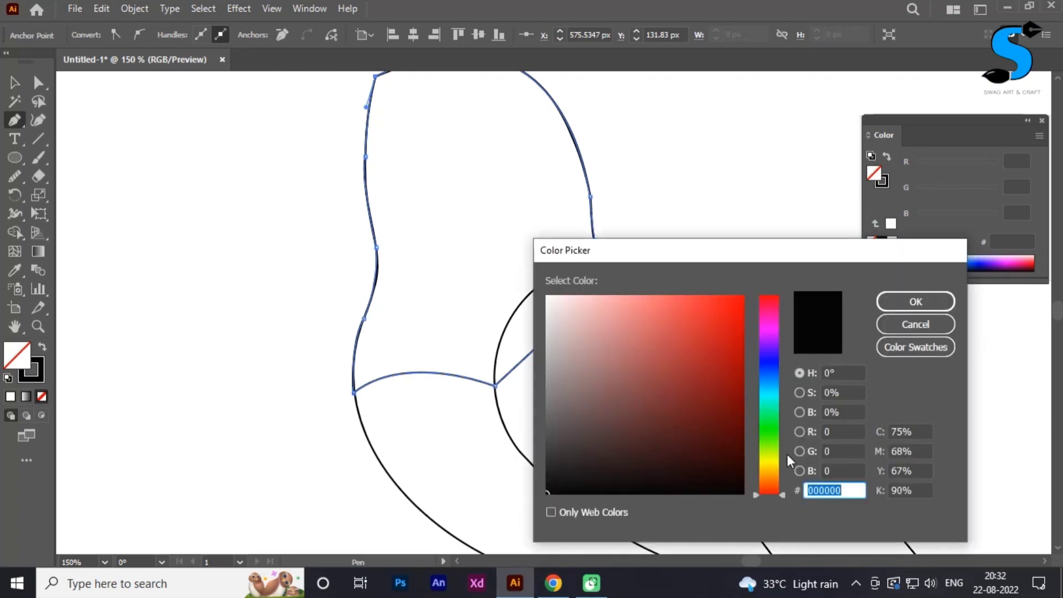
{"action": "left_click", "coordinate": [782, 466]}
{"action": "left_click", "coordinate": [696, 299]}
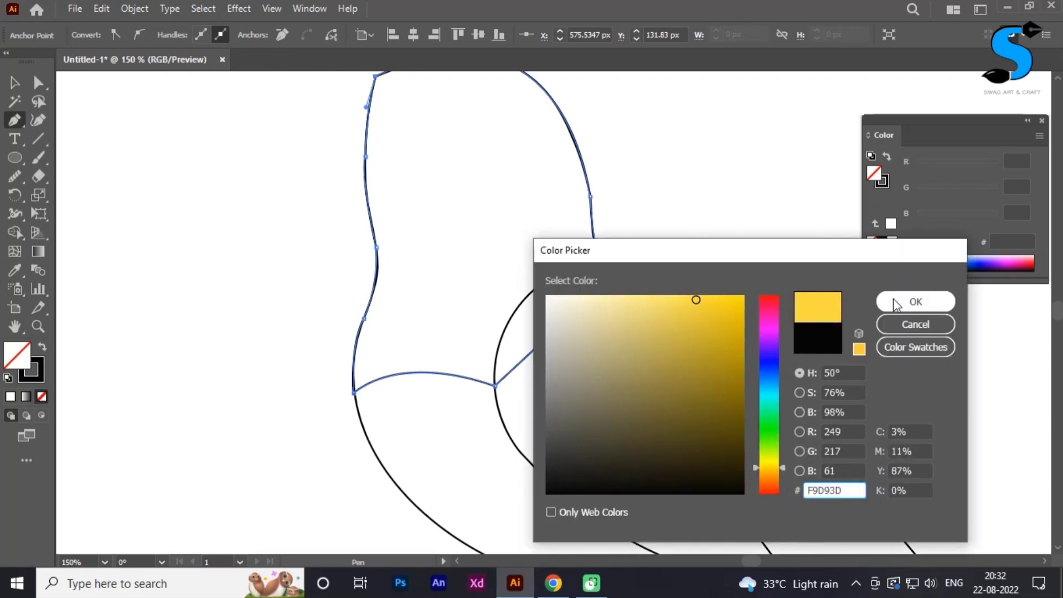
{"action": "left_click", "coordinate": [896, 305]}
{"action": "scroll", "coordinate": [587, 296], "scroll_direction": "down", "scroll_amount": 1}
{"action": "key", "text": "ctrl+minus"}
{"action": "left_click_drag", "start_coordinate": [847, 410], "coordinate": [638, 237]}
{"action": "left_click", "coordinate": [15, 83]}
{"action": "left_click", "coordinate": [221, 204]}
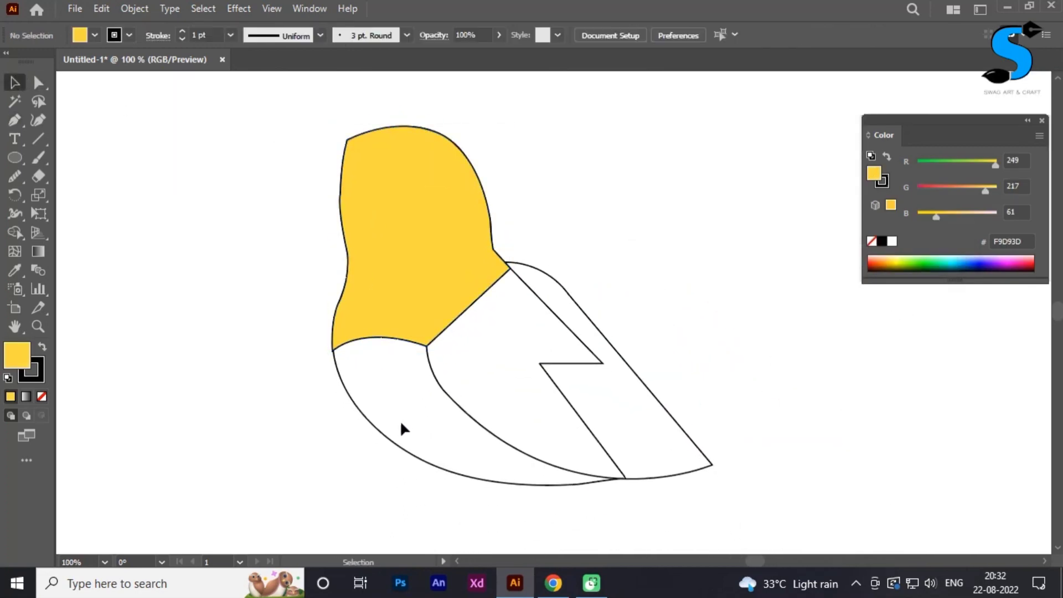
- Fill the body outline beneath the yellow head with bright green 6ED830
{"action": "left_click", "coordinate": [148, 8]}
{"action": "left_click", "coordinate": [189, 130]}
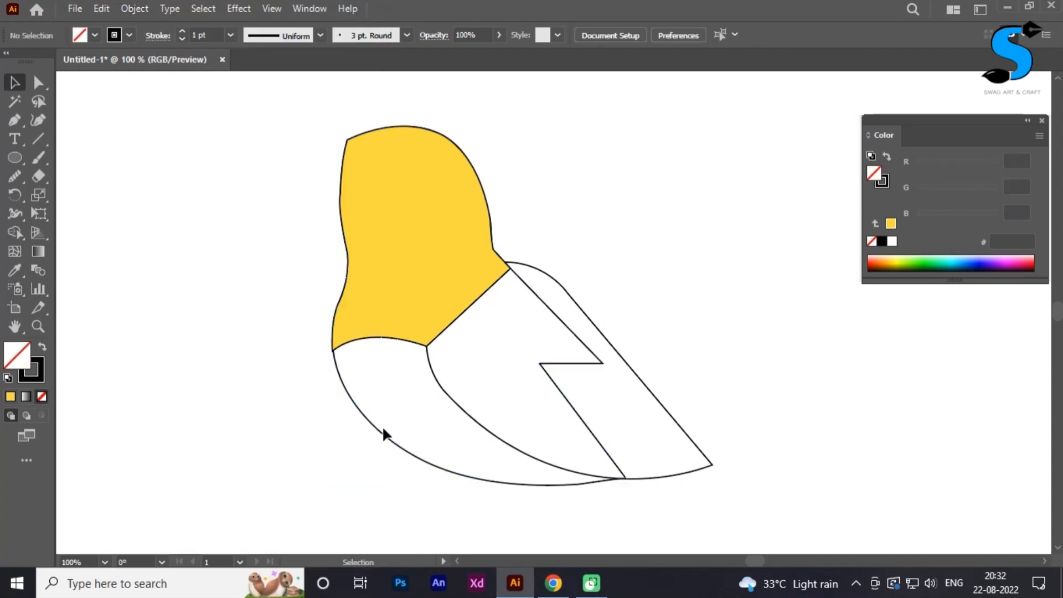
{"action": "double_click", "coordinate": [872, 174]}
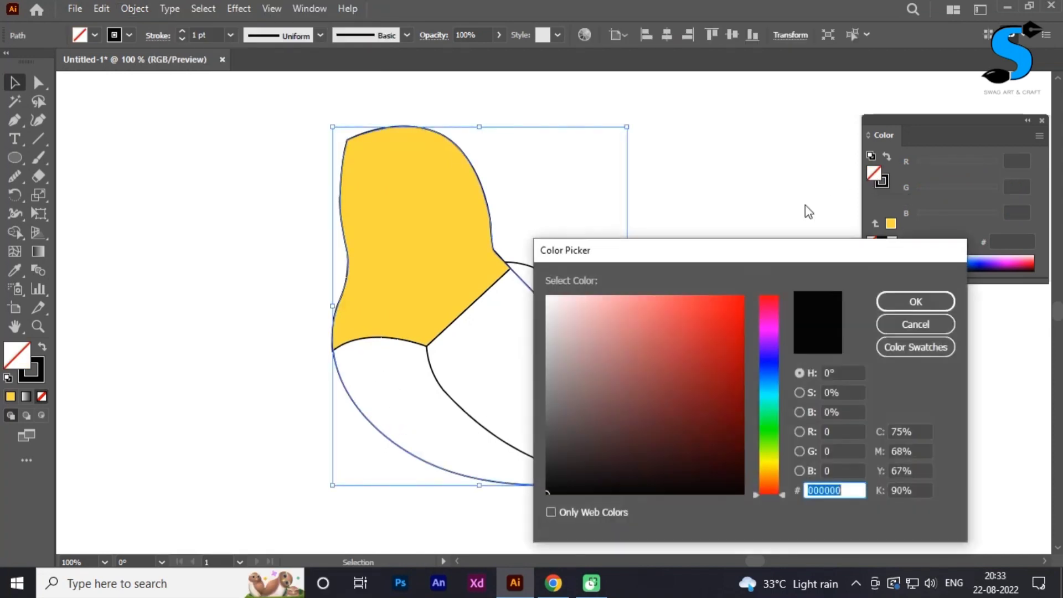
{"action": "left_click_drag", "start_coordinate": [786, 497], "coordinate": [785, 421]}
{"action": "left_click_drag", "start_coordinate": [670, 299], "coordinate": [692, 299]}
{"action": "left_click", "coordinate": [694, 333]}
{"action": "left_click_drag", "start_coordinate": [786, 431], "coordinate": [786, 441]}
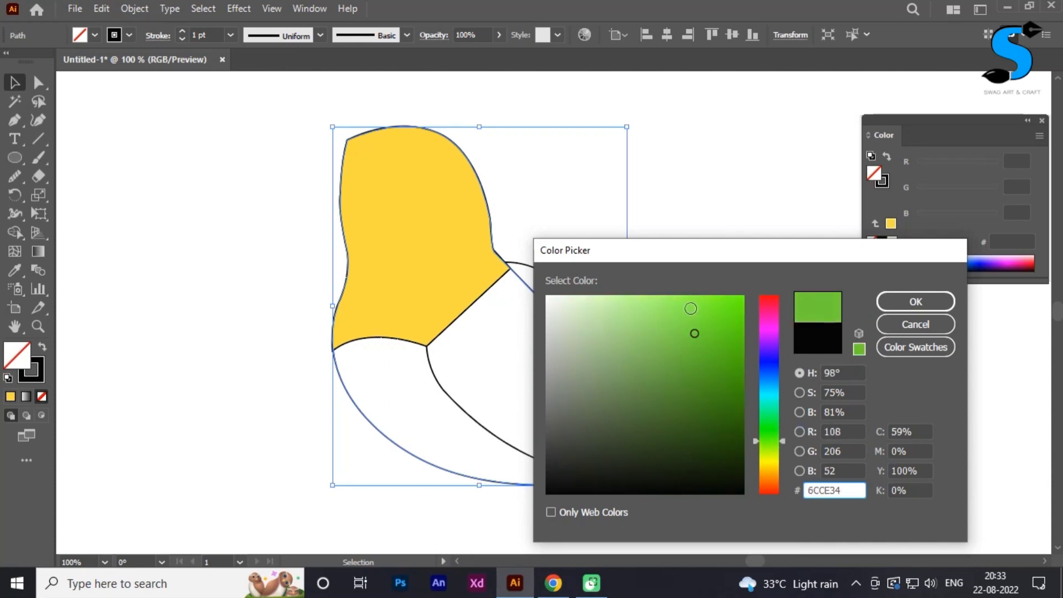
{"action": "left_click", "coordinate": [694, 298]}
{"action": "left_click", "coordinate": [700, 325]}
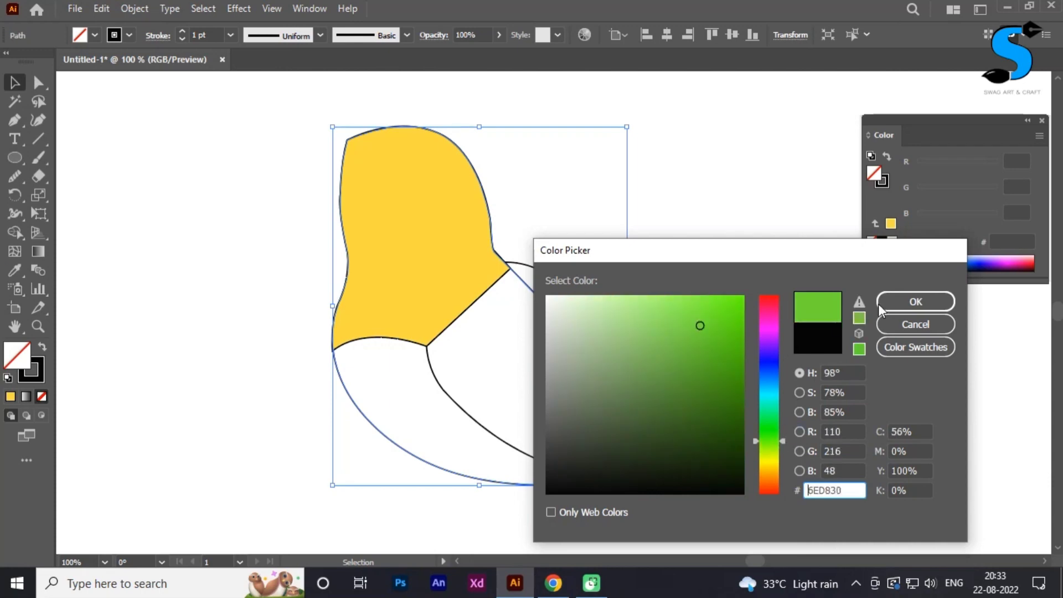
{"action": "key", "text": "Return"}
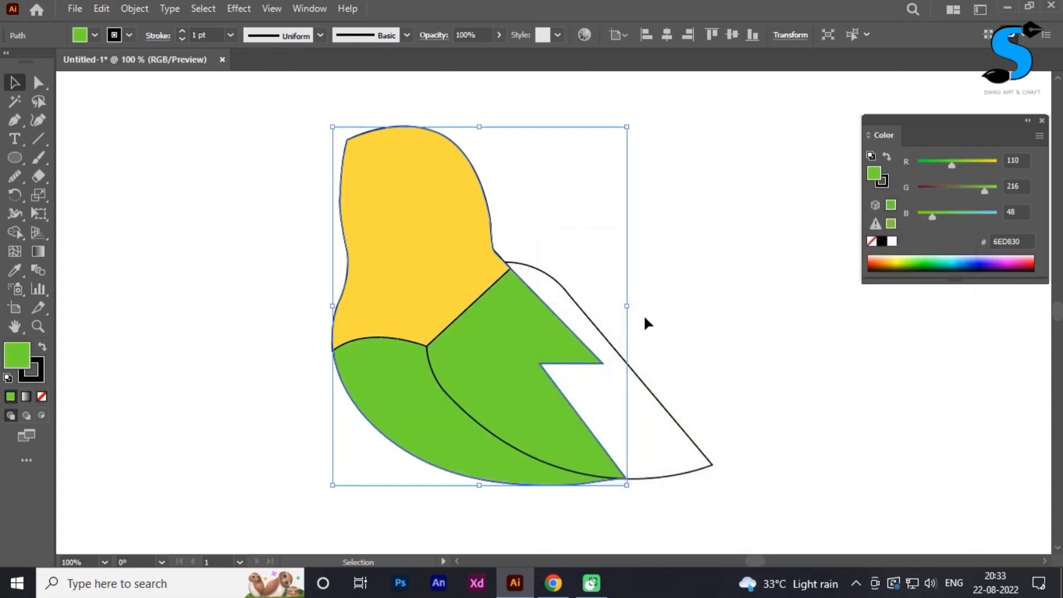
- Fill the teardrop wing with dark green 2D7F0E
{"action": "left_click", "coordinate": [642, 377]}
{"action": "double_click", "coordinate": [873, 172]}
{"action": "left_click_drag", "start_coordinate": [781, 500], "coordinate": [784, 433]}
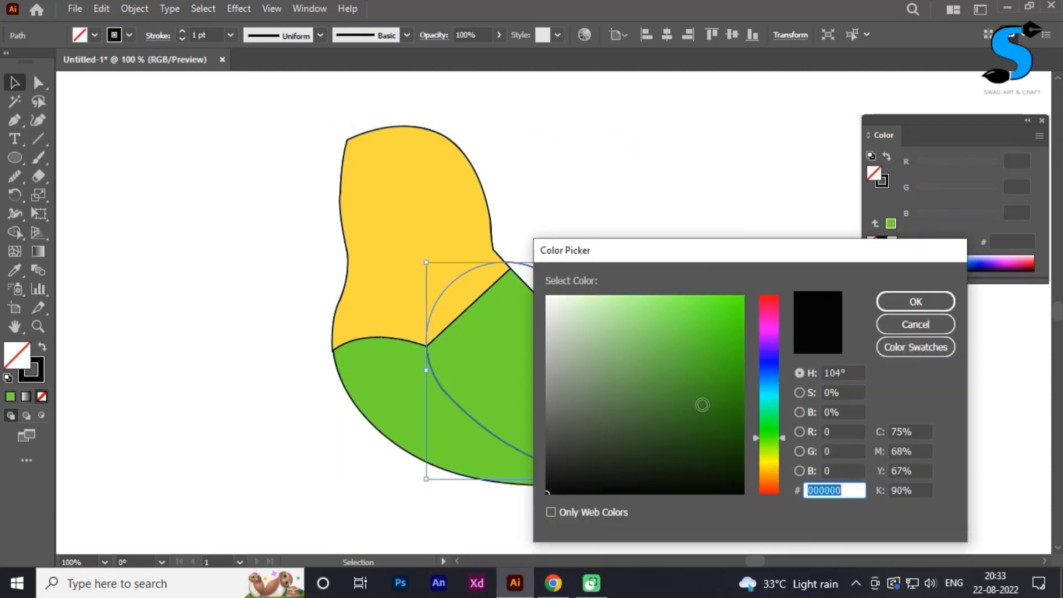
{"action": "left_click_drag", "start_coordinate": [702, 405], "coordinate": [721, 394]}
{"action": "left_click", "coordinate": [903, 303]}
- Bring the dark green wing to the front of the head and body, and deselect it
{"action": "right_click", "coordinate": [603, 397]}
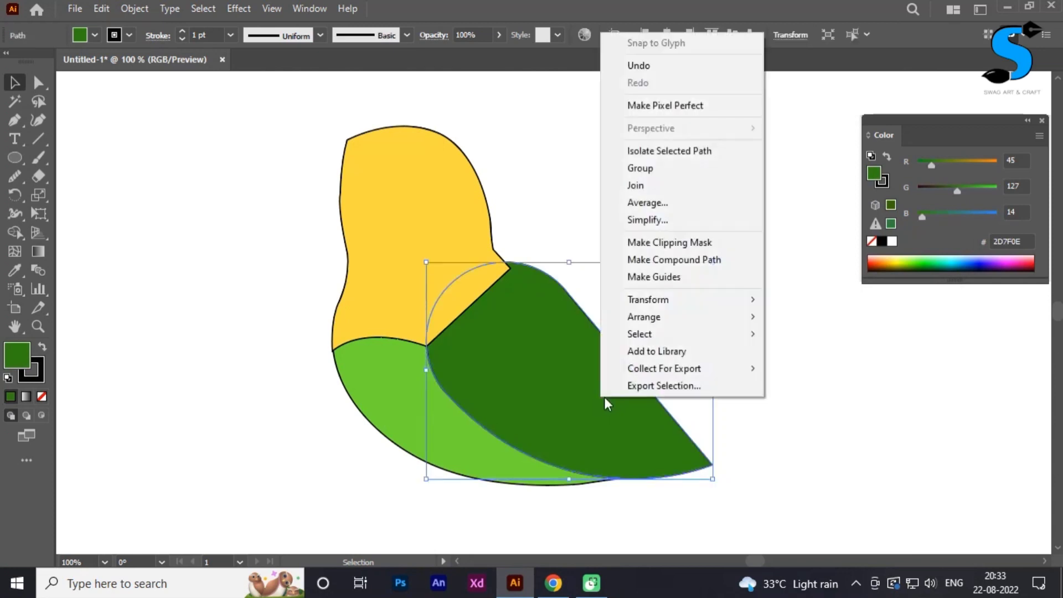
{"action": "mouse_move", "coordinate": [680, 320]}
{"action": "left_click", "coordinate": [791, 318]}
{"action": "left_click", "coordinate": [830, 379]}
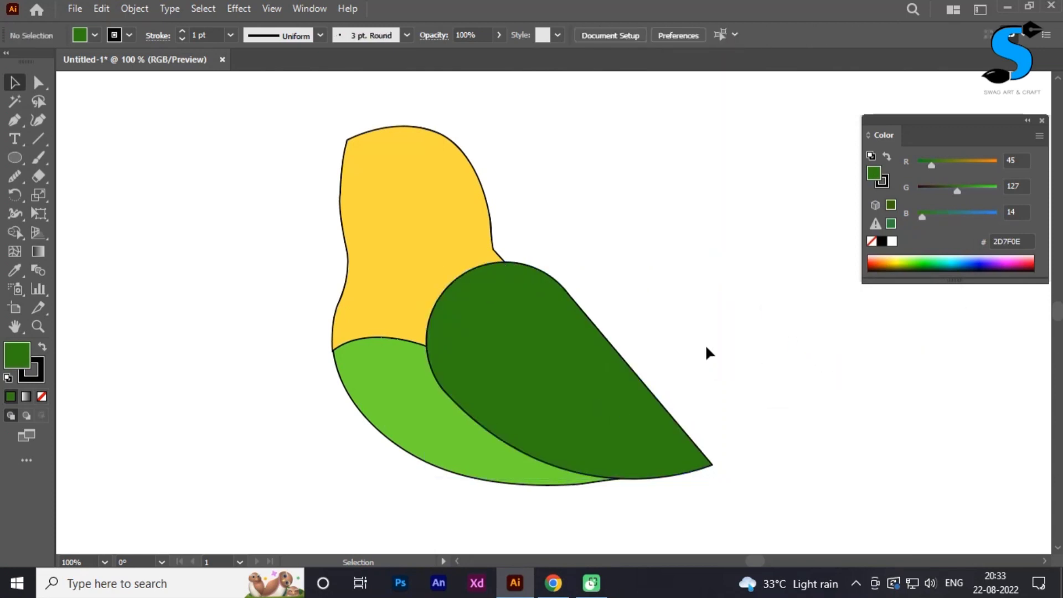
- Draw a closed face patch with the Pen tool, curving inward from the forehead to the throat and following the head's front edge
{"action": "scroll", "coordinate": [705, 346], "scroll_direction": "down", "scroll_amount": 2}
{"action": "scroll", "coordinate": [705, 347], "scroll_direction": "up", "scroll_amount": 2}
{"action": "left_click", "coordinate": [15, 120]}
{"action": "key", "text": "ctrl+plus"}
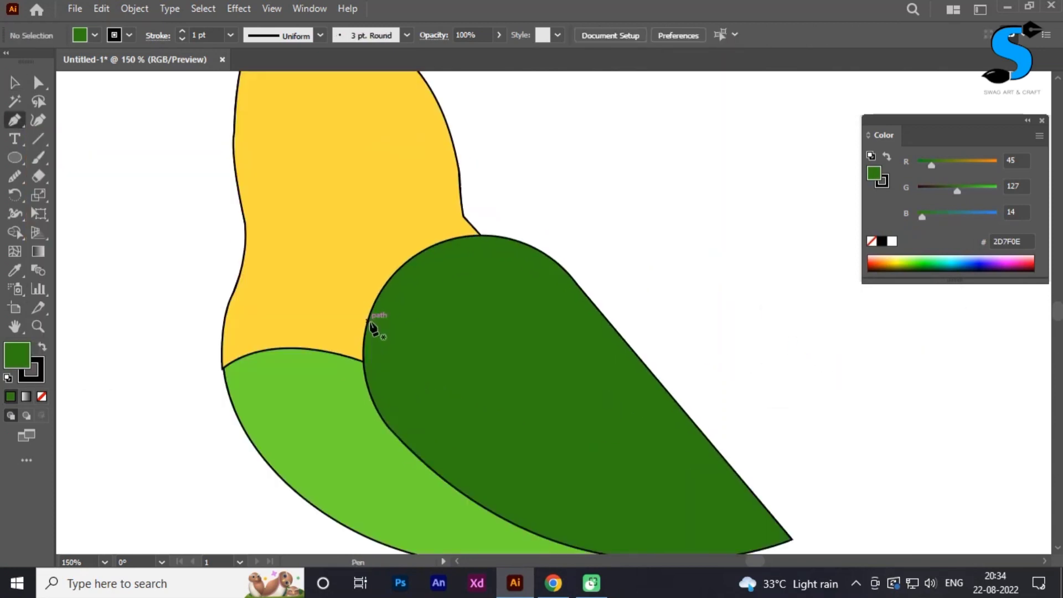
{"action": "left_click_drag", "start_coordinate": [322, 166], "coordinate": [485, 348]}
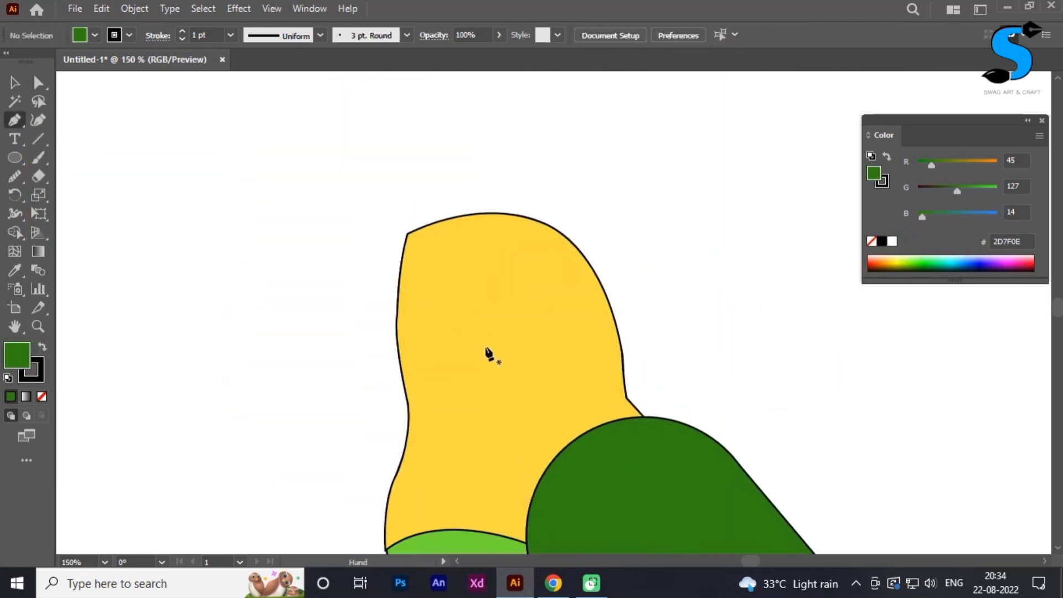
{"action": "left_click", "coordinate": [406, 233]}
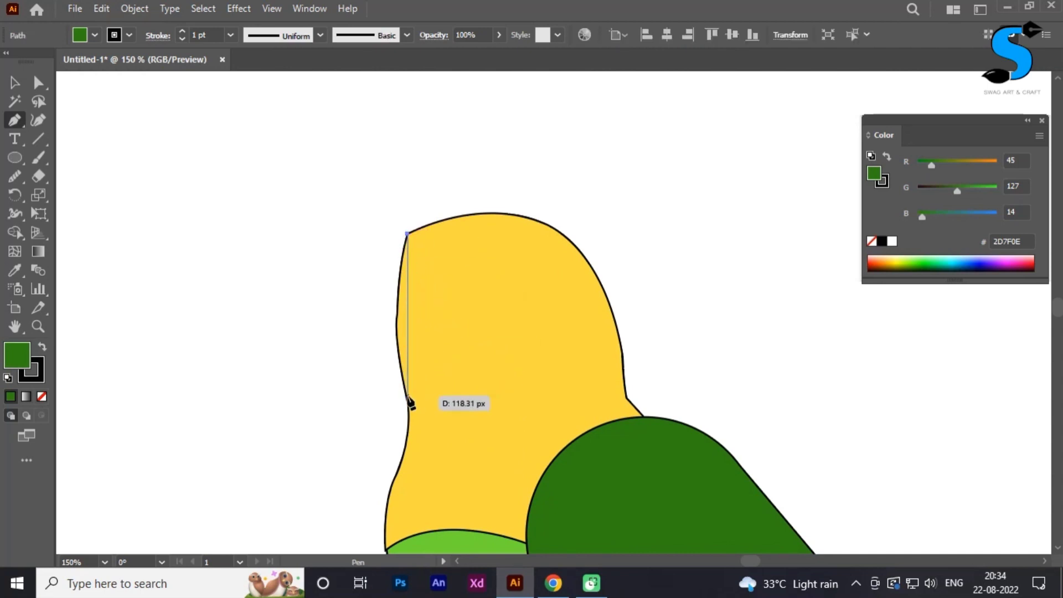
{"action": "left_click_drag", "start_coordinate": [407, 393], "coordinate": [260, 476]}
{"action": "key", "text": "ctrl+z"}
{"action": "left_click_drag", "start_coordinate": [409, 409], "coordinate": [235, 537]}
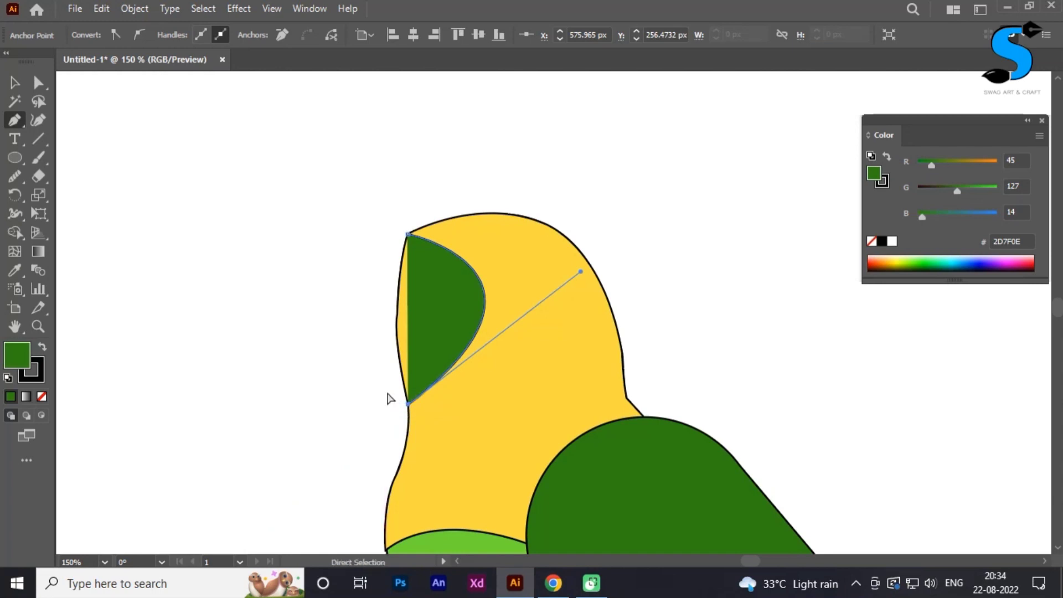
{"action": "key", "text": "ctrl+plus"}
{"action": "left_click_drag", "start_coordinate": [641, 230], "coordinate": [453, 353]}
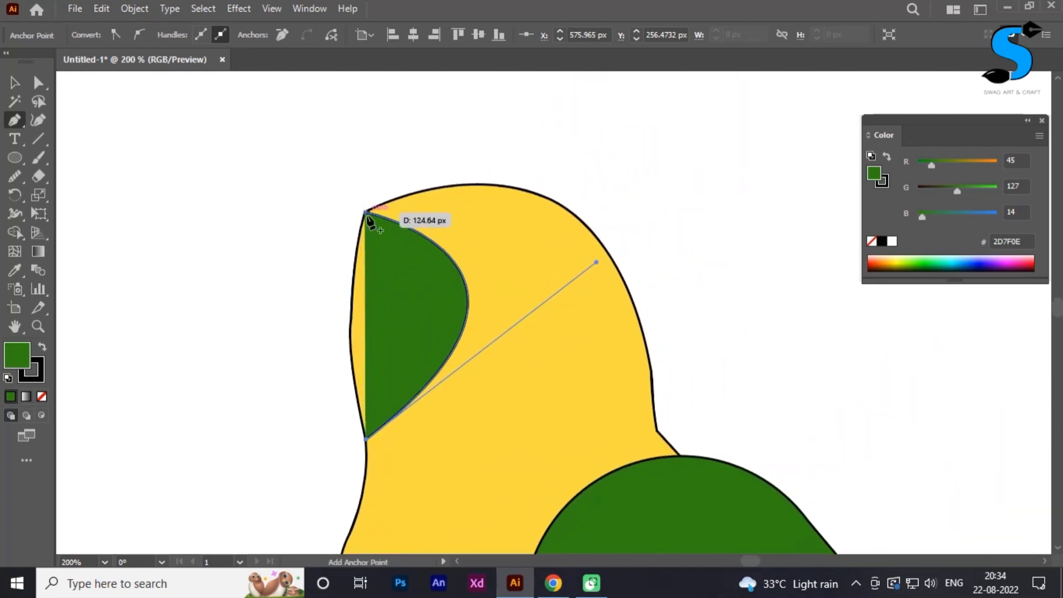
{"action": "left_click_drag", "start_coordinate": [365, 213], "coordinate": [403, 131]}
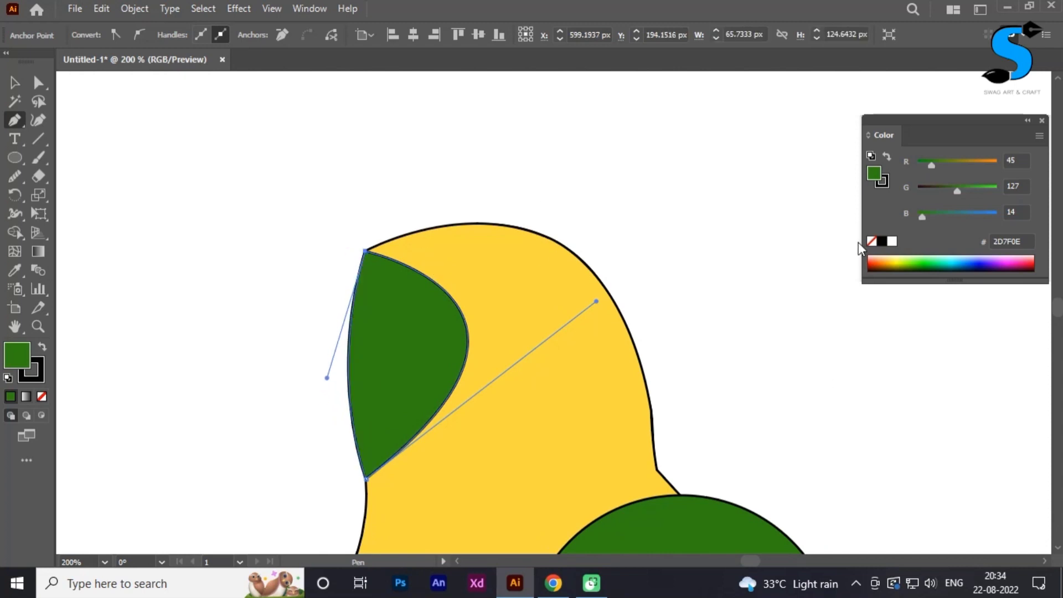
- Fill the face patch with orange-red EF3522 and deselect it
{"action": "double_click", "coordinate": [875, 174]}
{"action": "left_click_drag", "start_coordinate": [809, 364], "coordinate": [814, 410]}
{"action": "left_click", "coordinate": [729, 237]}
{"action": "mouse_move", "coordinate": [729, 237]}
{"action": "left_mouse_down"}
{"action": "mouse_move", "coordinate": [737, 249]}
{"action": "mouse_move", "coordinate": [742, 232]}
{"action": "left_mouse_up"}
{"action": "left_click_drag", "start_coordinate": [810, 409], "coordinate": [812, 411]}
{"action": "left_click", "coordinate": [925, 224]}
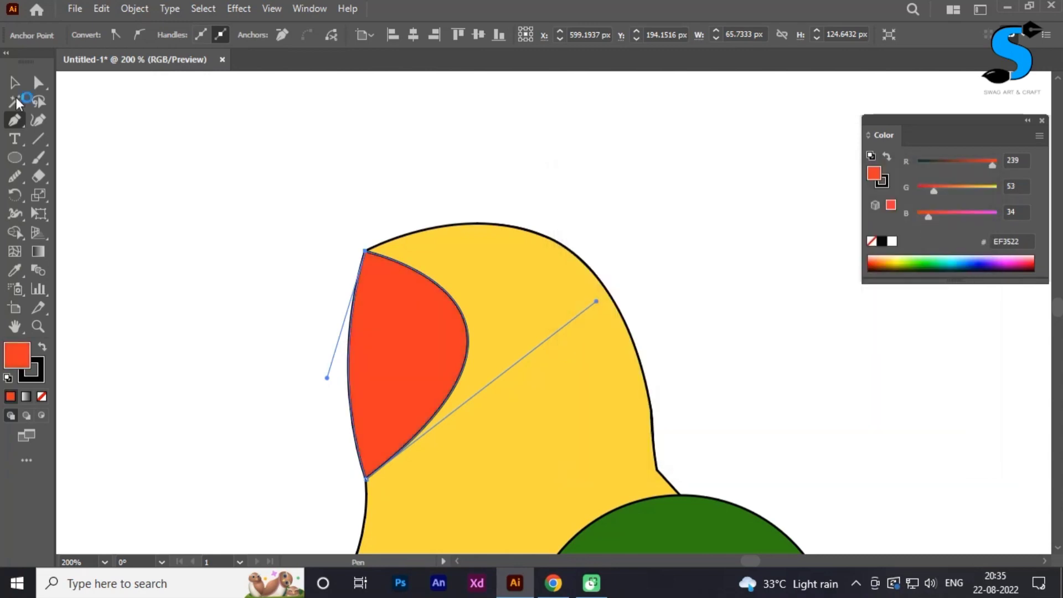
{"action": "left_click", "coordinate": [15, 83]}
{"action": "key", "text": "ctrl+shift+a"}
- Draw the upper beak with the Pen tool as a closed shape with an arched top and flat underside, overlapping the face patch
{"action": "key", "text": "ctrl+minus"}
{"action": "left_click", "coordinate": [10, 120]}
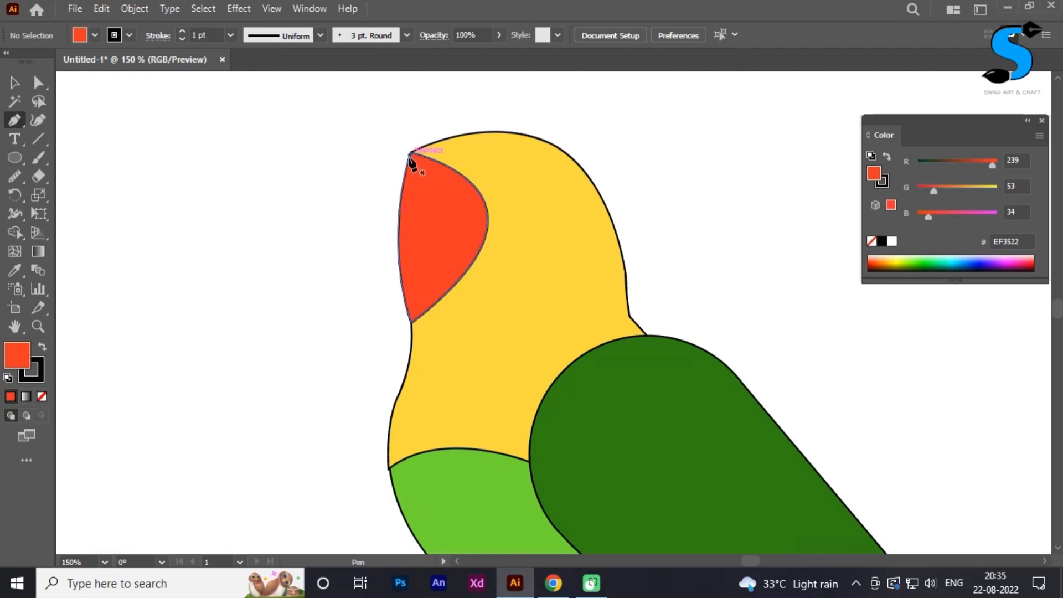
{"action": "left_click", "coordinate": [409, 159]}
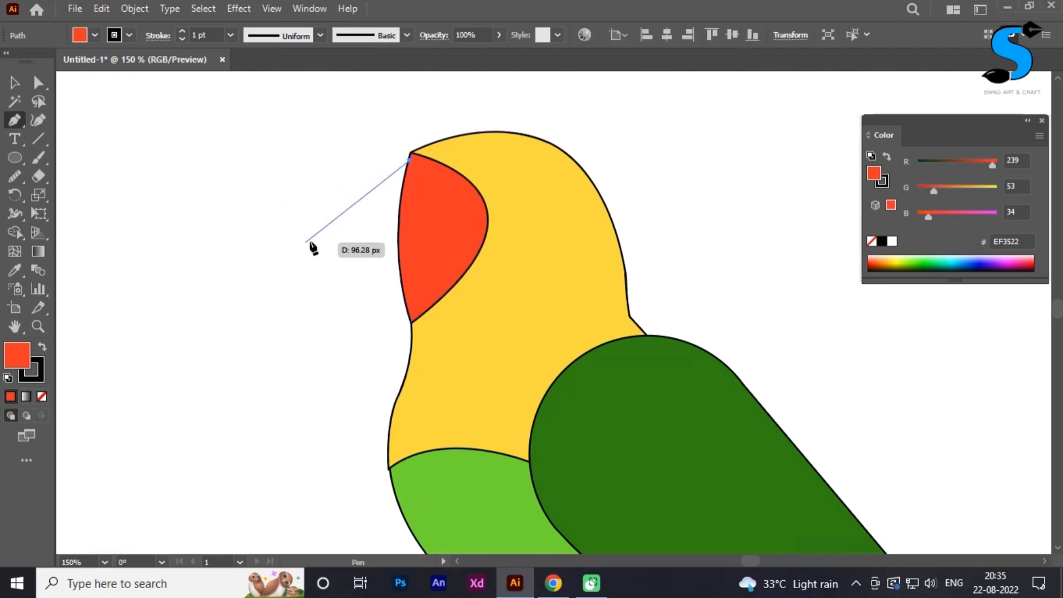
{"action": "left_click_drag", "start_coordinate": [317, 238], "coordinate": [302, 308]}
{"action": "left_click_drag", "start_coordinate": [357, 246], "coordinate": [409, 237]}
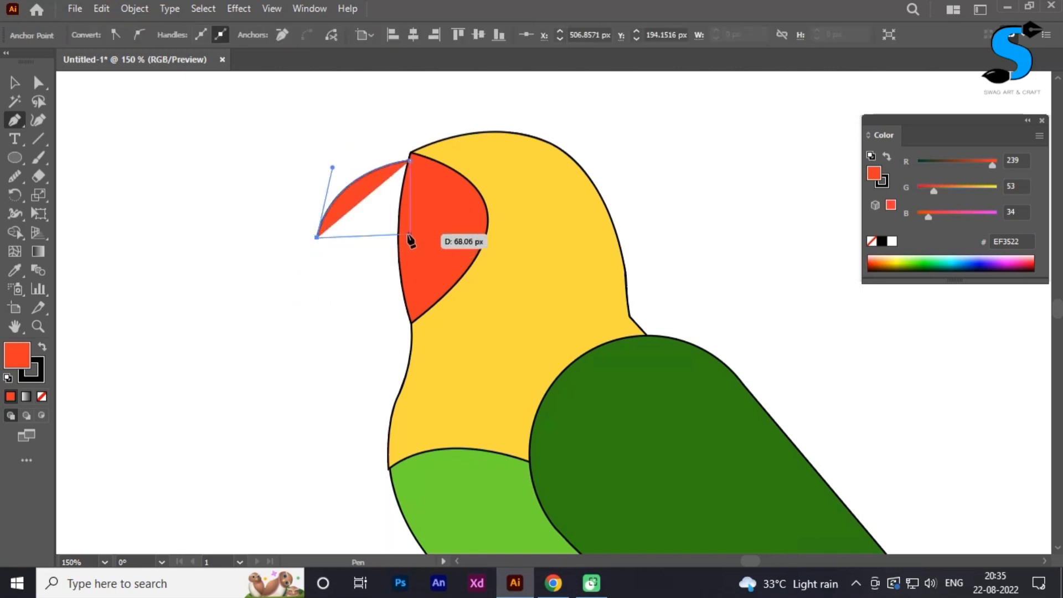
{"action": "left_click", "coordinate": [410, 238], "text": "shift"}
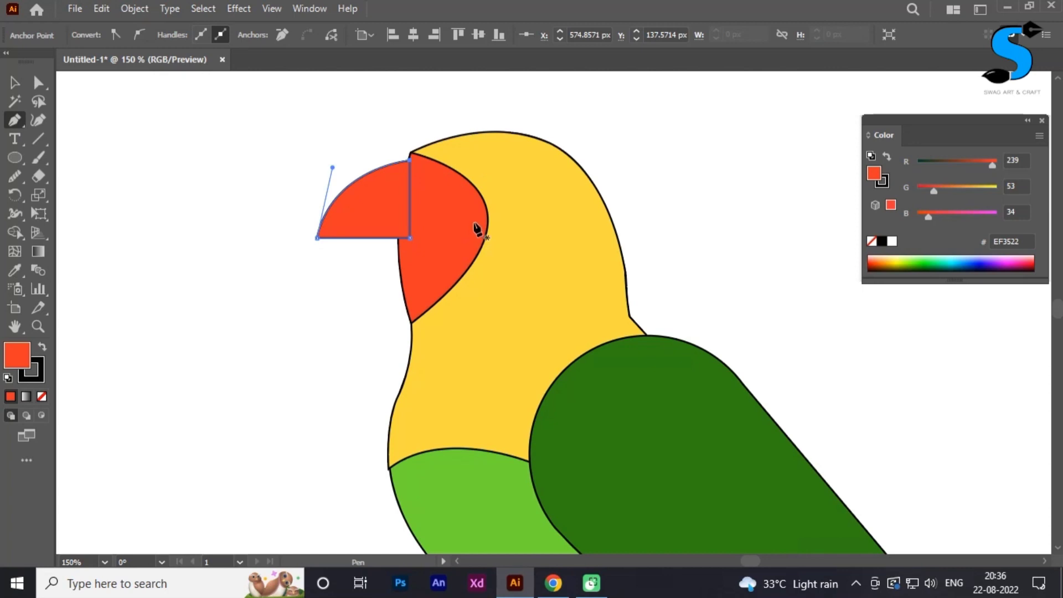
- Send the upper beak to the back, behind the face patch, and deselect it
{"action": "key", "text": "v"}
{"action": "right_click", "coordinate": [357, 204]}
{"action": "mouse_move", "coordinate": [465, 494]}
{"action": "left_click", "coordinate": [598, 521]}
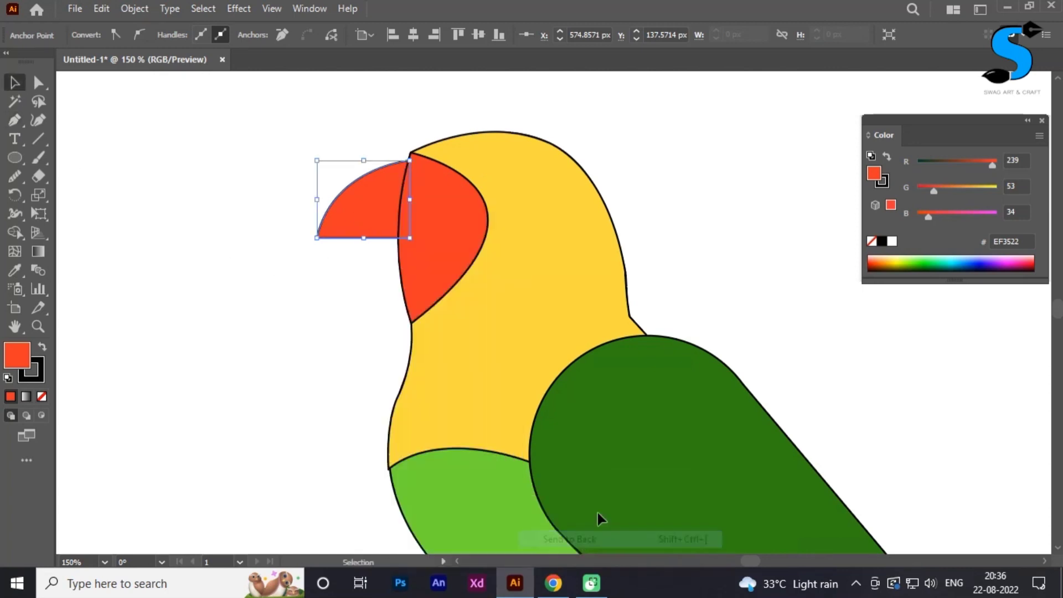
{"action": "left_click", "coordinate": [664, 266]}
{"action": "left_click", "coordinate": [362, 211]}
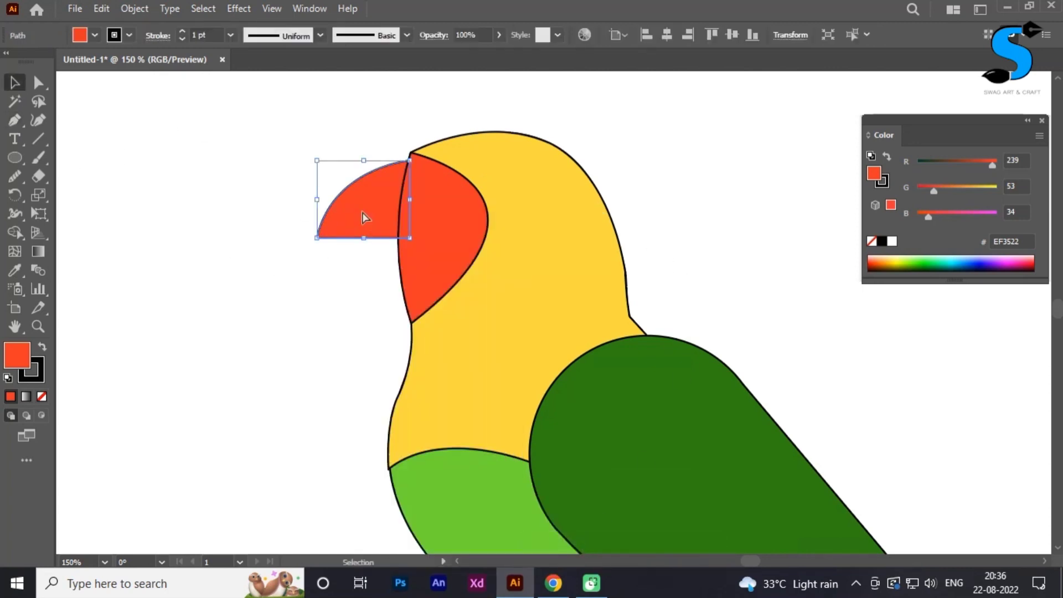
{"action": "key", "text": "ctrl+shift+a"}
- Draw a smaller closed lower beak with a rounded underside beneath the upper beak using the Pen tool
{"action": "key", "text": "p"}
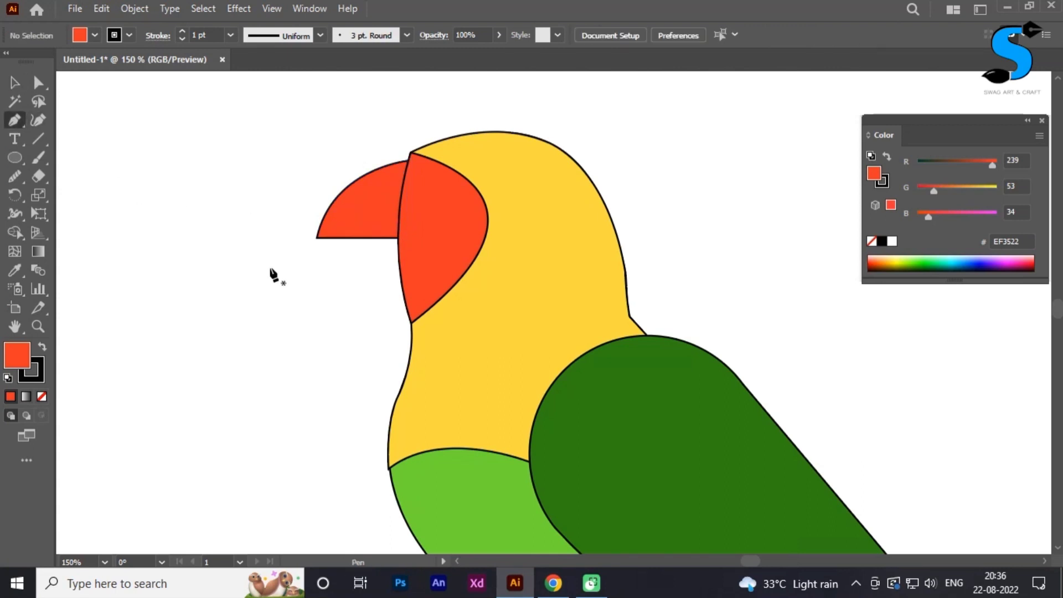
{"action": "left_click", "coordinate": [331, 233]}
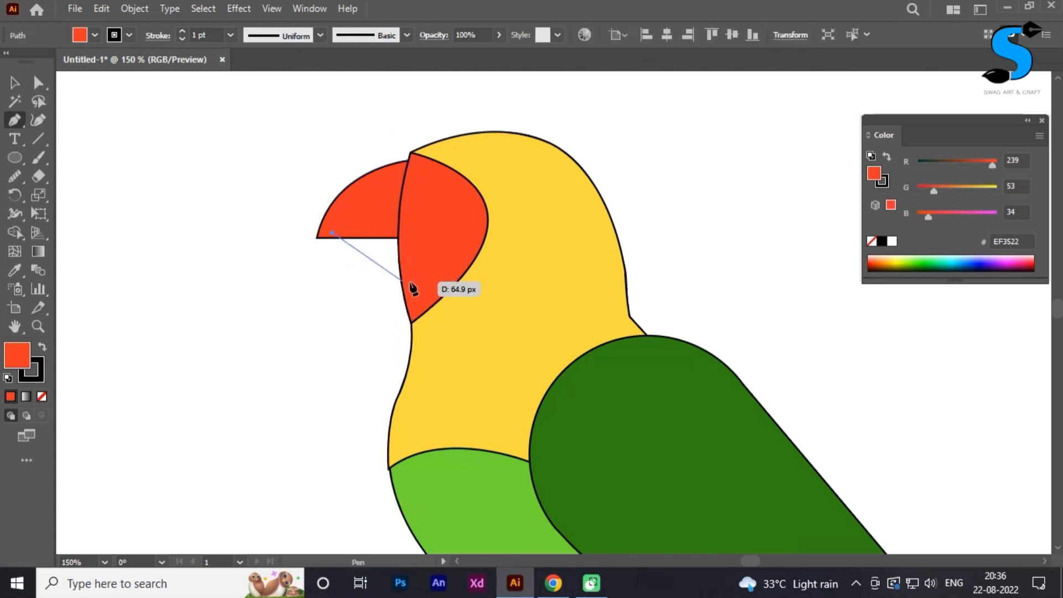
{"action": "left_click_drag", "start_coordinate": [410, 283], "coordinate": [482, 273]}
{"action": "left_click", "coordinate": [410, 283]}
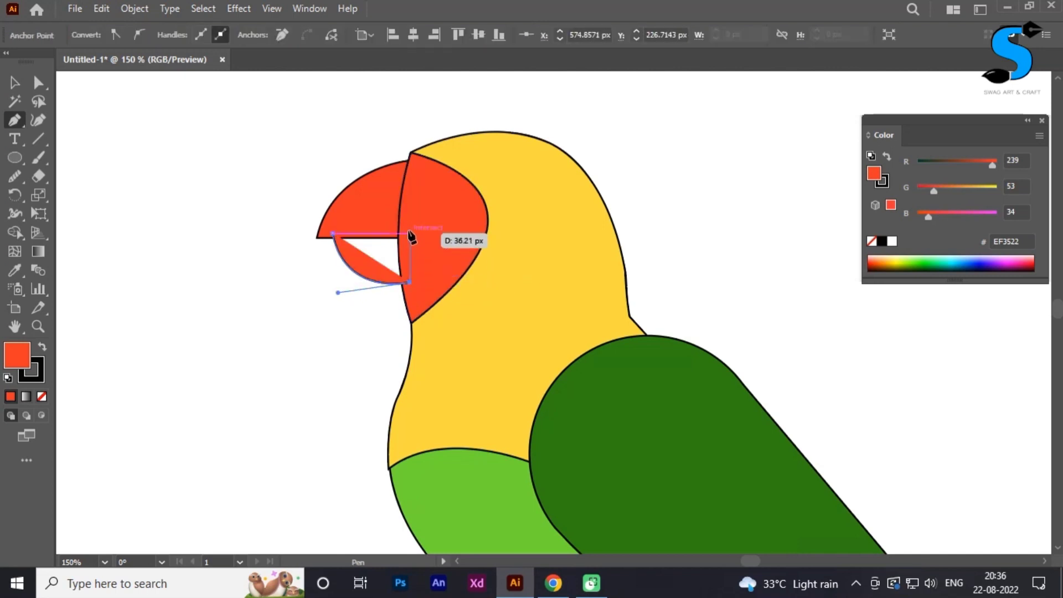
{"action": "left_click", "coordinate": [408, 228]}
{"action": "left_click", "coordinate": [332, 233]}
- Send the lower beak to the back, behind the upper beak and face patch
{"action": "right_click", "coordinate": [380, 202]}
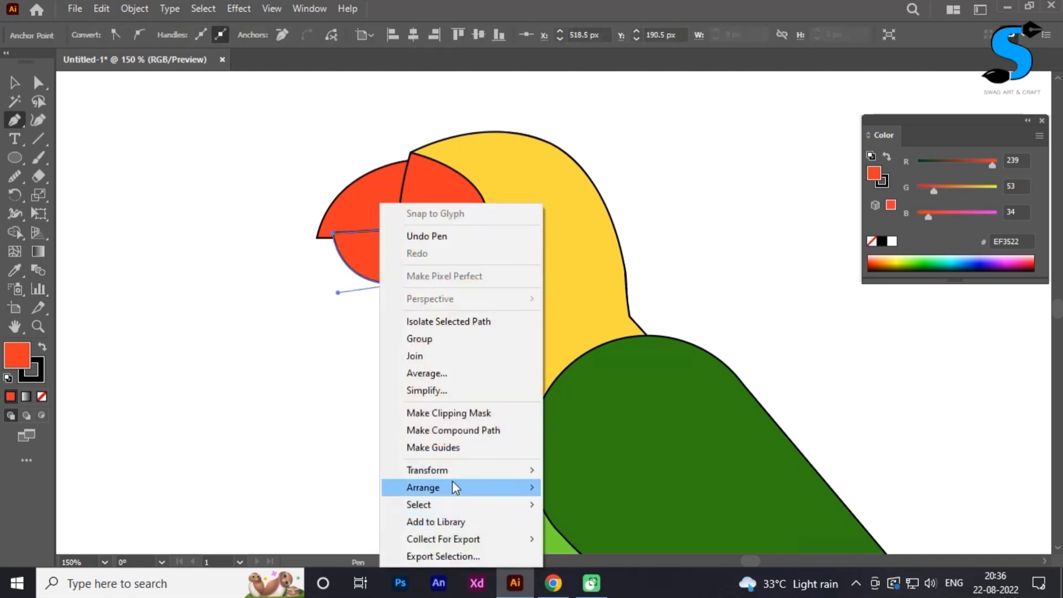
{"action": "mouse_move", "coordinate": [458, 487]}
{"action": "left_click", "coordinate": [605, 538]}
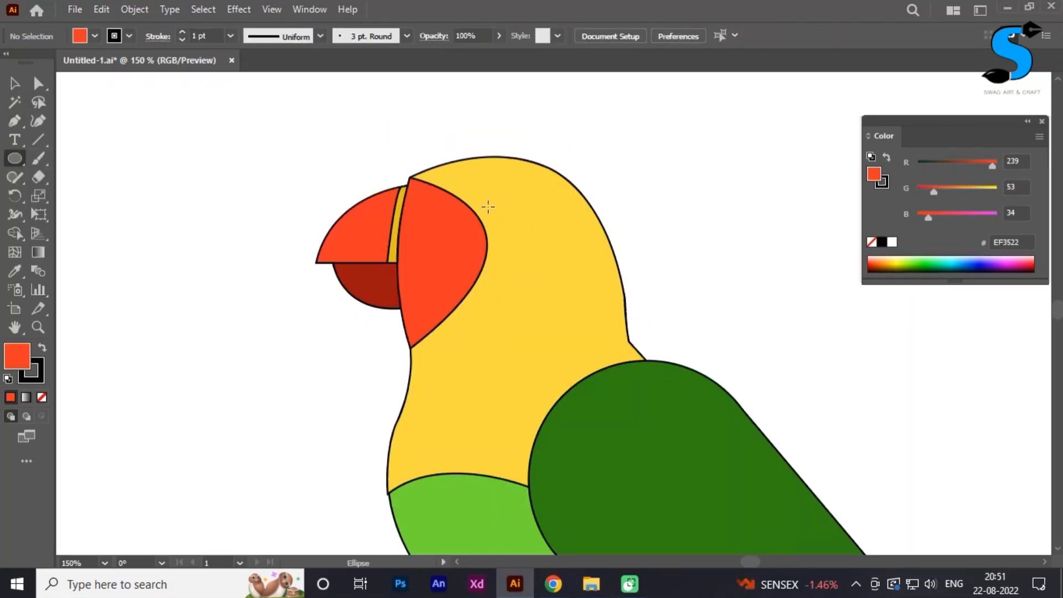
- Draw a small circle for the eye in the upper part of the face patch and fill it with white
{"action": "left_click_drag", "start_coordinate": [427, 215], "coordinate": [455, 196]}
{"action": "key", "text": "v"}
{"action": "left_click", "coordinate": [892, 242]}
{"action": "left_click", "coordinate": [437, 216]}
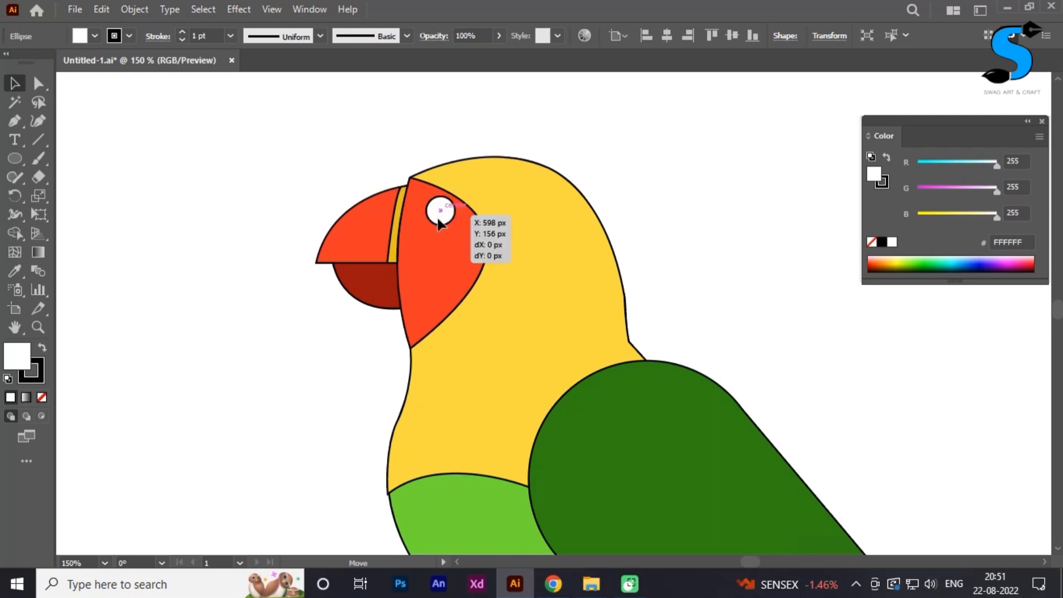
- Duplicate the white eye circle in place, shrink the copy about its center and fill it with black as the pupil
{"action": "left_click", "coordinate": [101, 9]}
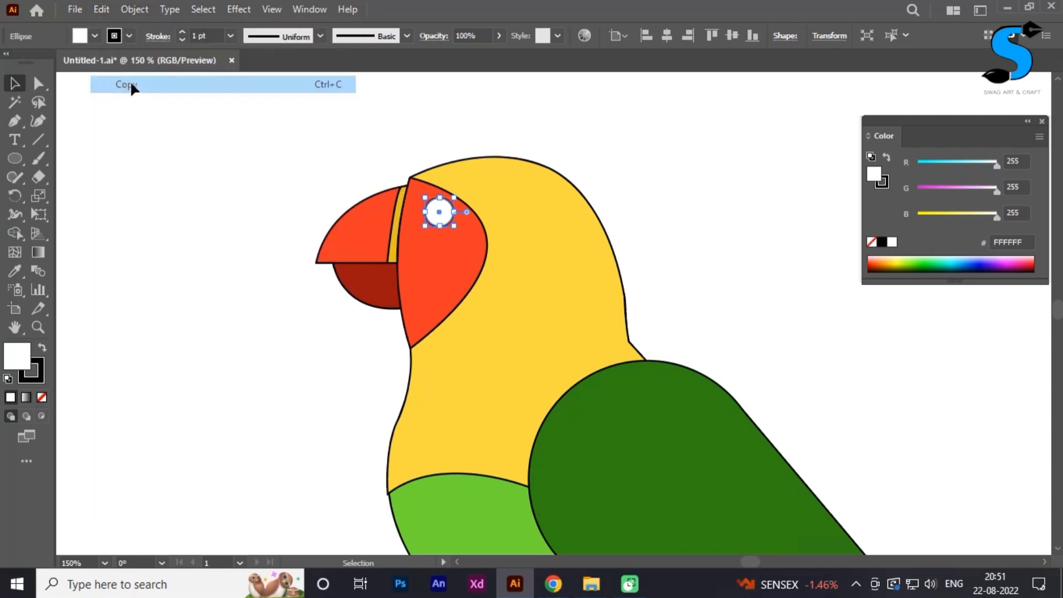
{"action": "left_click", "coordinate": [142, 152]}
{"action": "left_click_drag", "start_coordinate": [455, 198], "coordinate": [445, 205]}
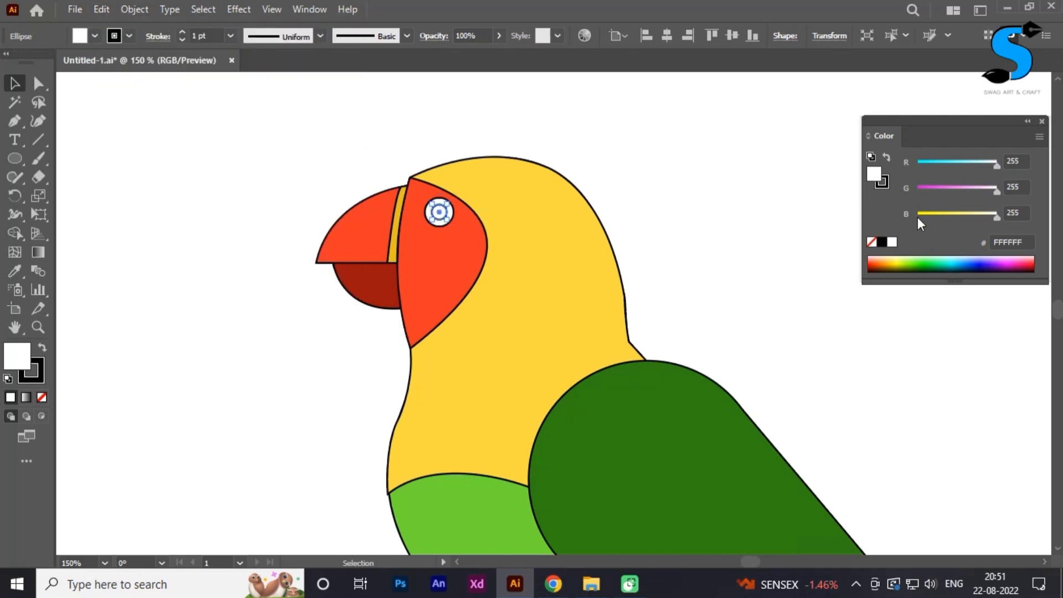
{"action": "left_click", "coordinate": [883, 245]}
{"action": "left_click", "coordinate": [252, 165]}
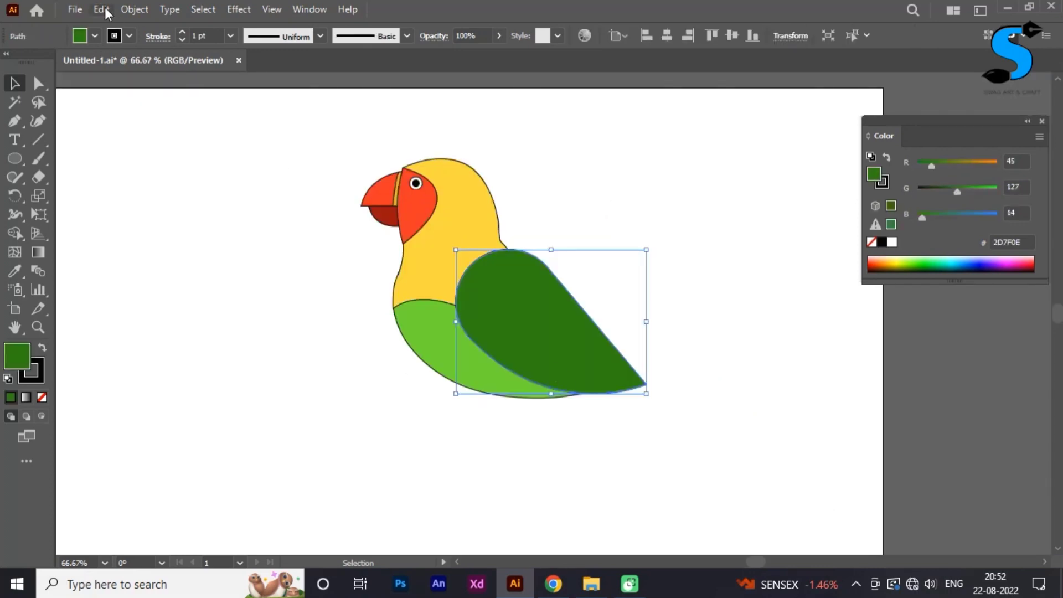
- Duplicate the dark green wing in place and scale the copy down to form an inner wing shape
{"action": "left_click", "coordinate": [101, 9]}
{"action": "left_click", "coordinate": [169, 157]}
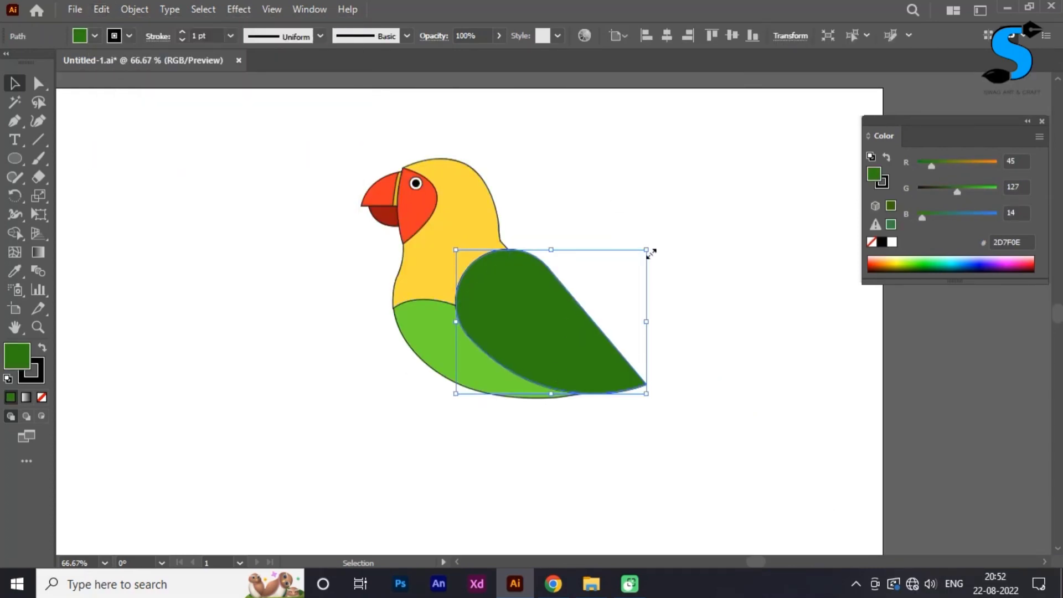
{"action": "left_click_drag", "start_coordinate": [650, 251], "coordinate": [628, 275]}
{"action": "left_click", "coordinate": [609, 318]}
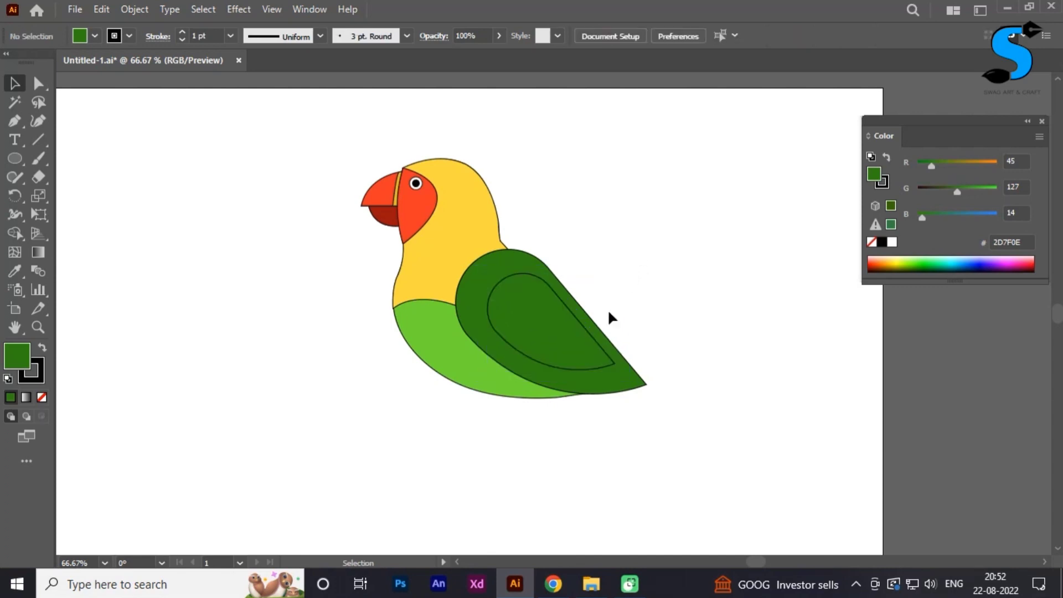
- Fill the inner wing shape with the body's bright green 6ED830 using the Eyedropper
{"action": "left_click", "coordinate": [576, 324]}
{"action": "key", "text": "i"}
{"action": "left_click", "coordinate": [466, 344]}
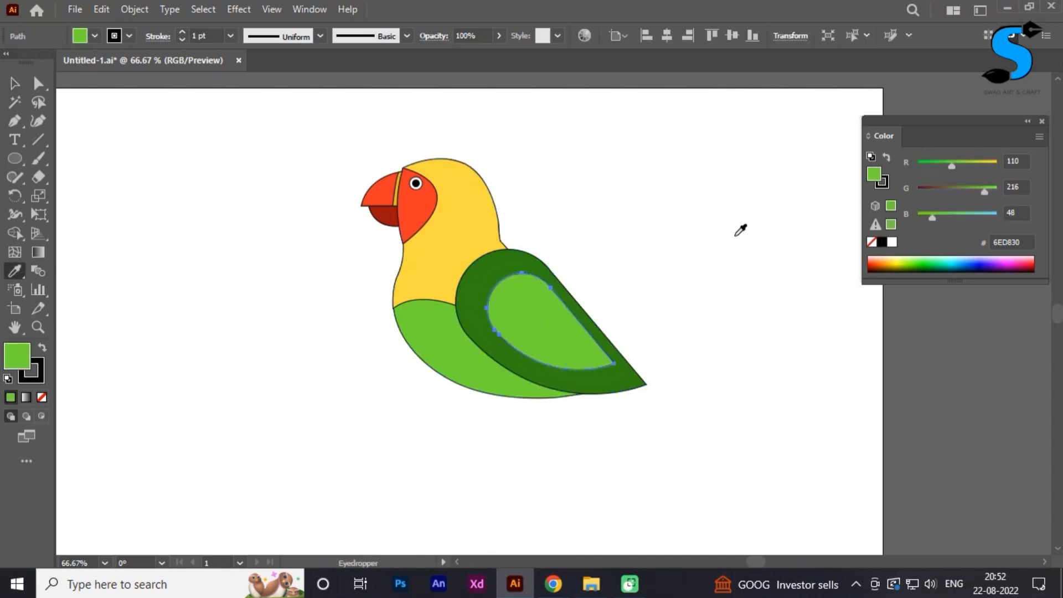
- Enlarge the black pupil slightly so it fills more of the white eye circle, and deselect it
{"action": "scroll", "coordinate": [403, 308], "scroll_direction": "up", "scroll_amount": 1}
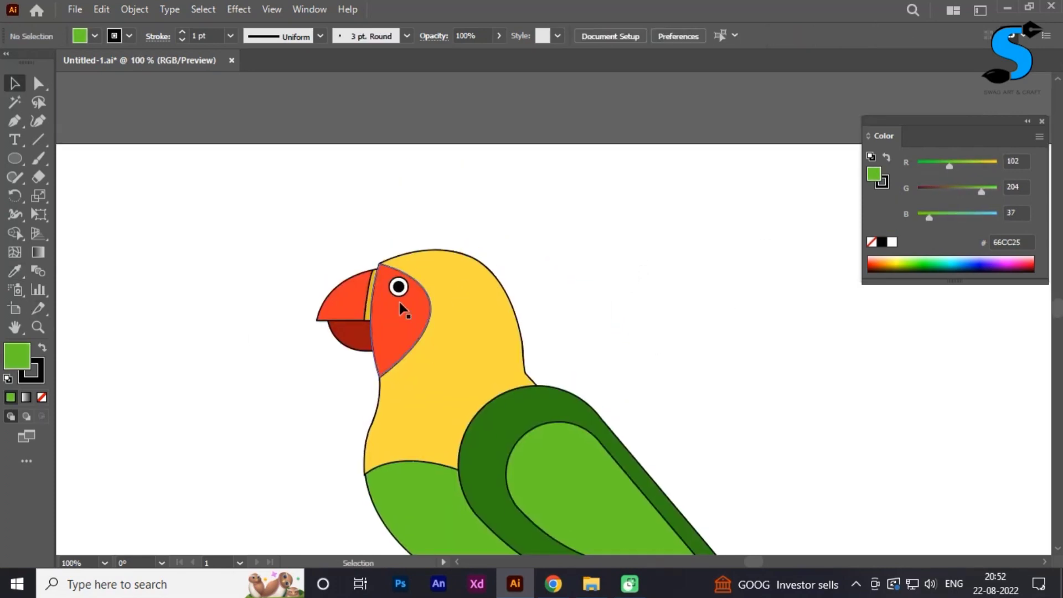
{"action": "left_click", "coordinate": [404, 294]}
{"action": "left_click_drag", "start_coordinate": [409, 277], "coordinate": [412, 280]}
{"action": "left_click", "coordinate": [593, 249]}
{"action": "left_click", "coordinate": [404, 294]}
{"action": "left_click", "coordinate": [565, 280]}
- Draw a tall narrow rectangle in the empty area beside the wing and fill it with the wing's dark green 2D7F0E
{"action": "right_click", "coordinate": [15, 159]}
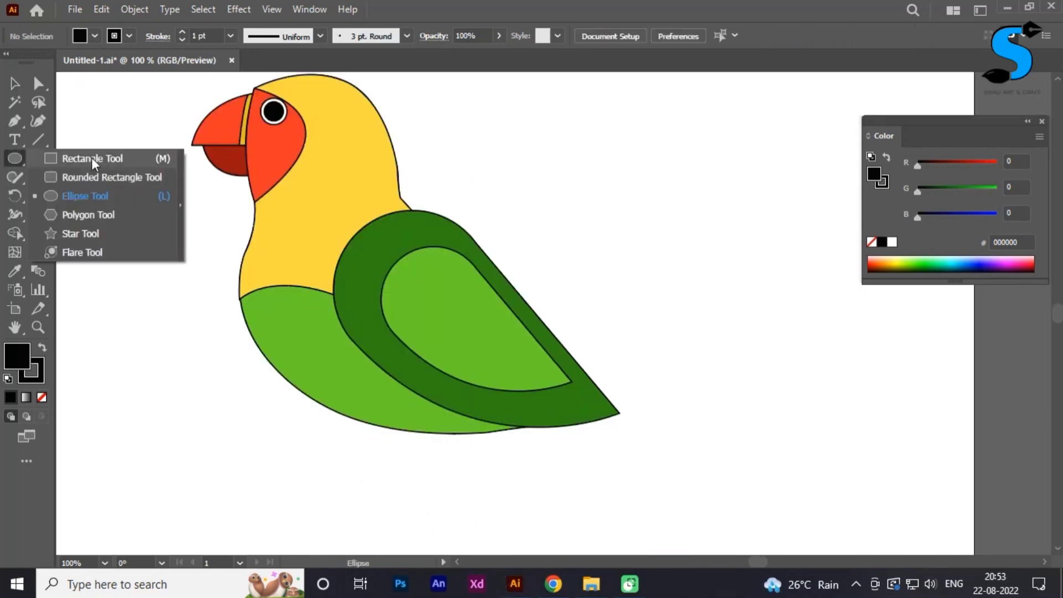
{"action": "left_click", "coordinate": [94, 161]}
{"action": "left_click_drag", "start_coordinate": [703, 198], "coordinate": [751, 391]}
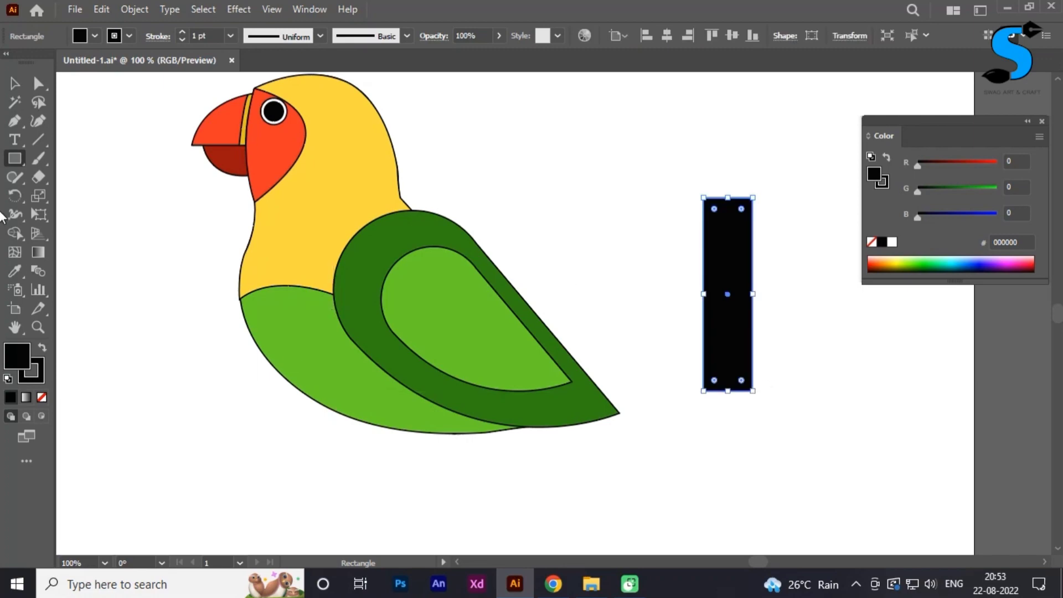
{"action": "key", "text": "i"}
{"action": "left_click", "coordinate": [363, 299]}
- Fully round the rectangle's corners and place it over the wing tip as a tail feather, rotated 45°
{"action": "key", "text": "v"}
{"action": "left_click_drag", "start_coordinate": [714, 211], "coordinate": [607, 397]}
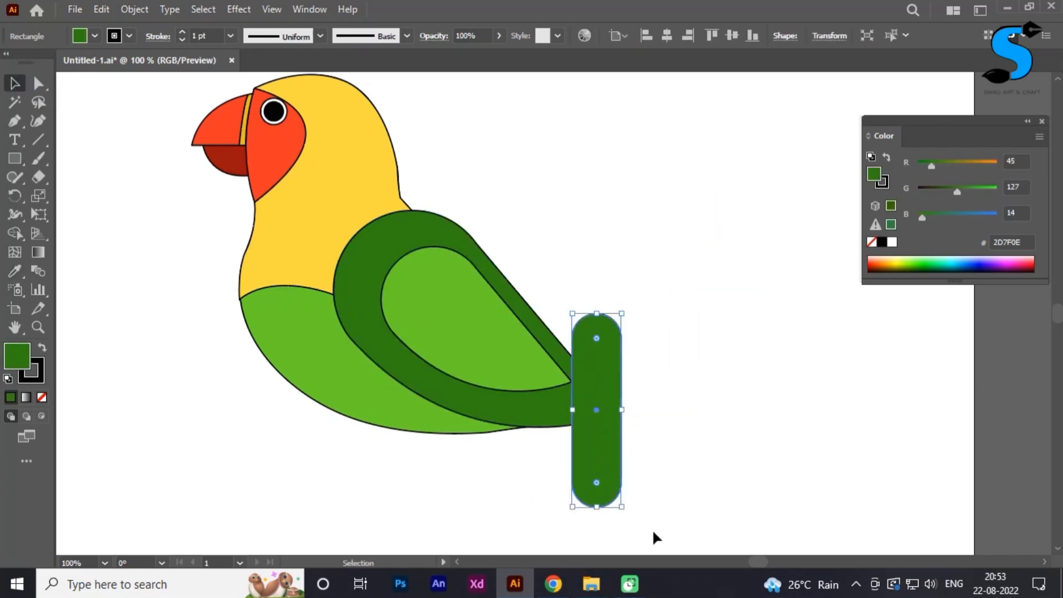
{"action": "left_click_drag", "start_coordinate": [628, 511], "coordinate": [703, 475]}
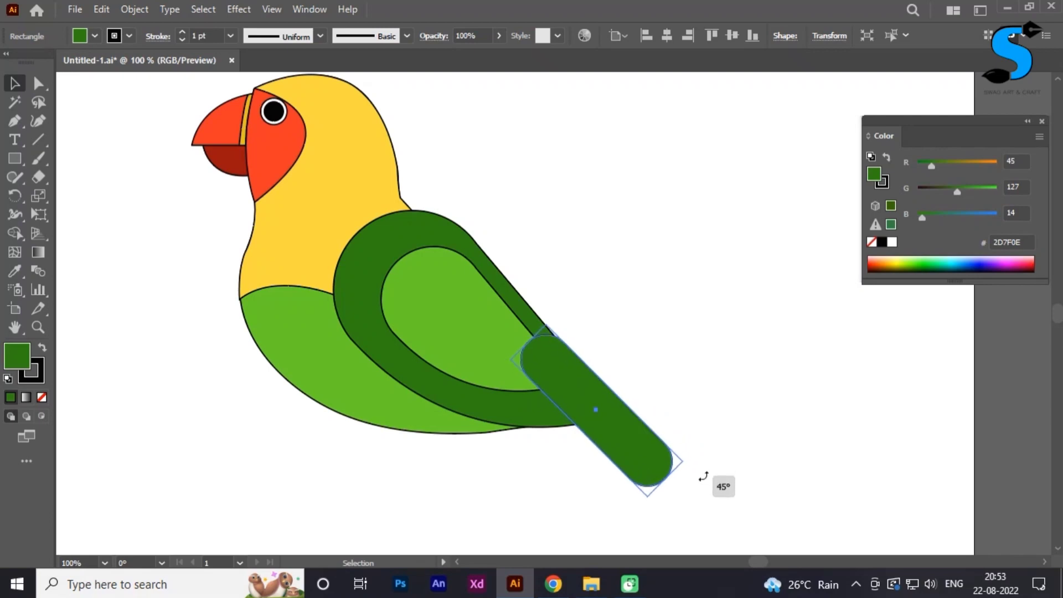
{"action": "mouse_move", "coordinate": [606, 431]}
{"action": "left_mouse_down"}
{"action": "mouse_move", "coordinate": [593, 445]}
{"action": "mouse_move", "coordinate": [603, 439]}
{"action": "mouse_move", "coordinate": [615, 458]}
{"action": "mouse_move", "coordinate": [610, 440]}
{"action": "left_mouse_up"}
- Send the rotated tail feather to the back, behind the wing and body
{"action": "right_click", "coordinate": [631, 463]}
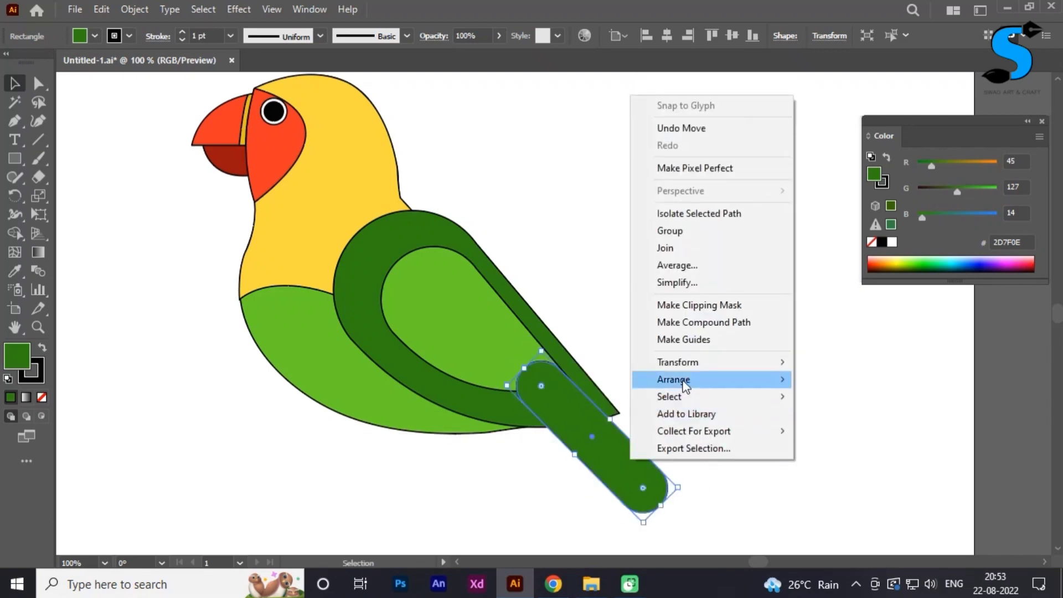
{"action": "mouse_move", "coordinate": [664, 379]}
{"action": "left_click", "coordinate": [839, 429]}
- Widen the lower end of the upright dark green feather beside the bird by moving its two lower side anchors outward
{"action": "left_click_drag", "start_coordinate": [759, 467], "coordinate": [739, 369]}
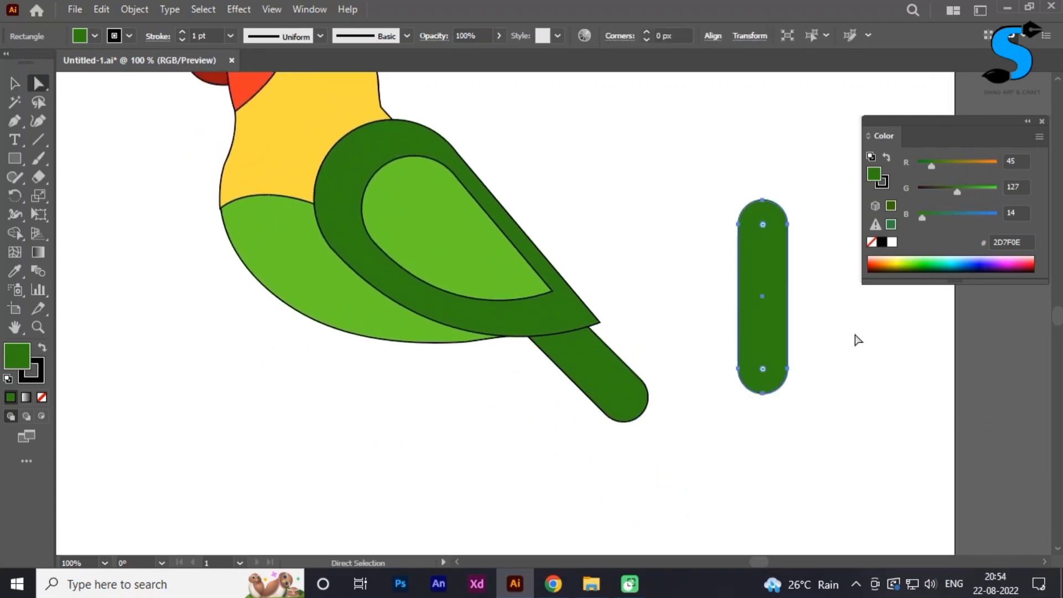
{"action": "left_click", "coordinate": [738, 369]}
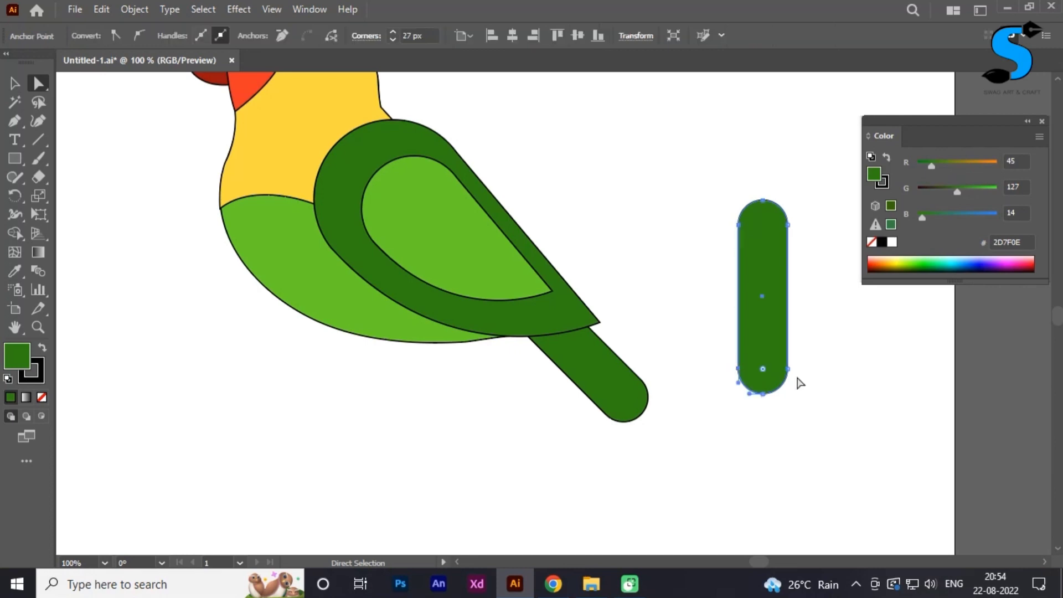
{"action": "key", "text": "shift+Left"}
{"action": "key", "text": "shift+Left"}
{"action": "key", "text": "shift+Left"}
{"action": "left_click", "coordinate": [787, 369]}
{"action": "key", "text": "shift+Right"}
{"action": "key", "text": "shift+Right"}
{"action": "key", "text": "shift+Right"}
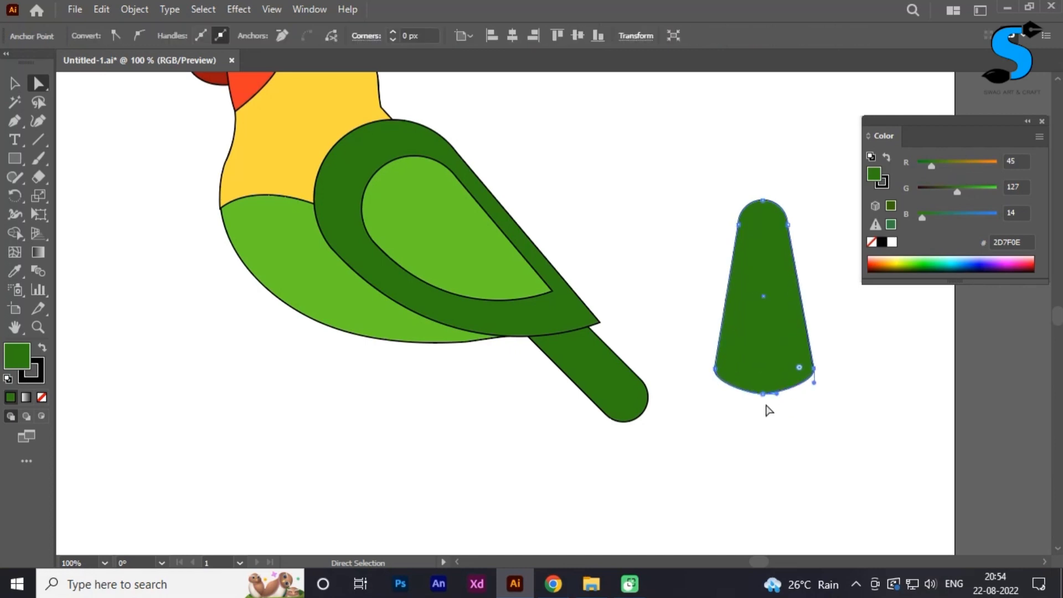
{"action": "left_click", "coordinate": [815, 369]}
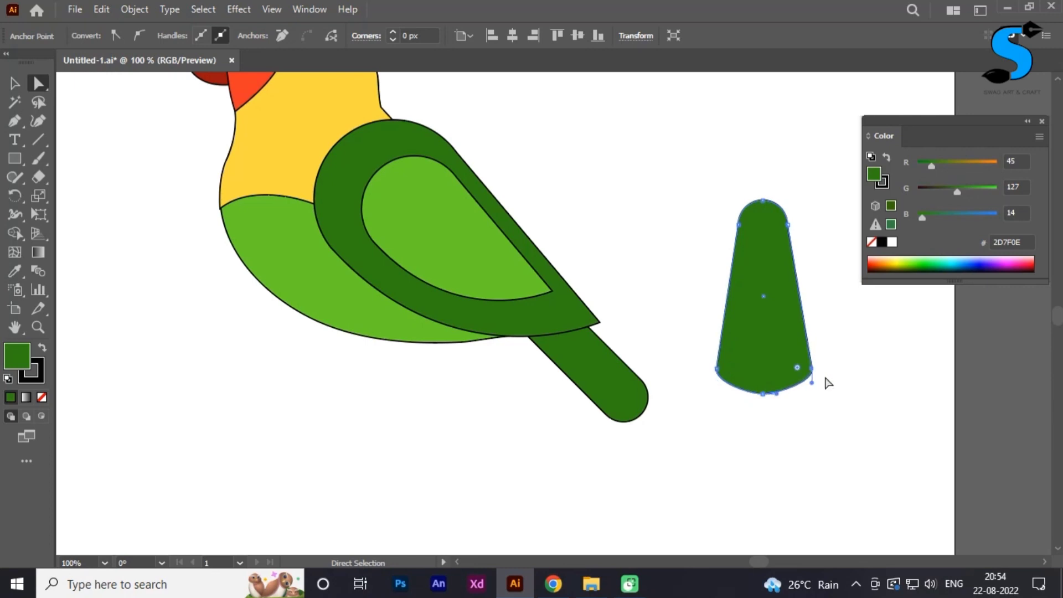
- Rotate the widened dark green feather diagonally to match the tail and place it over the existing tail feather at the wing tip
{"action": "left_click", "coordinate": [830, 398]}
{"action": "key", "text": "v"}
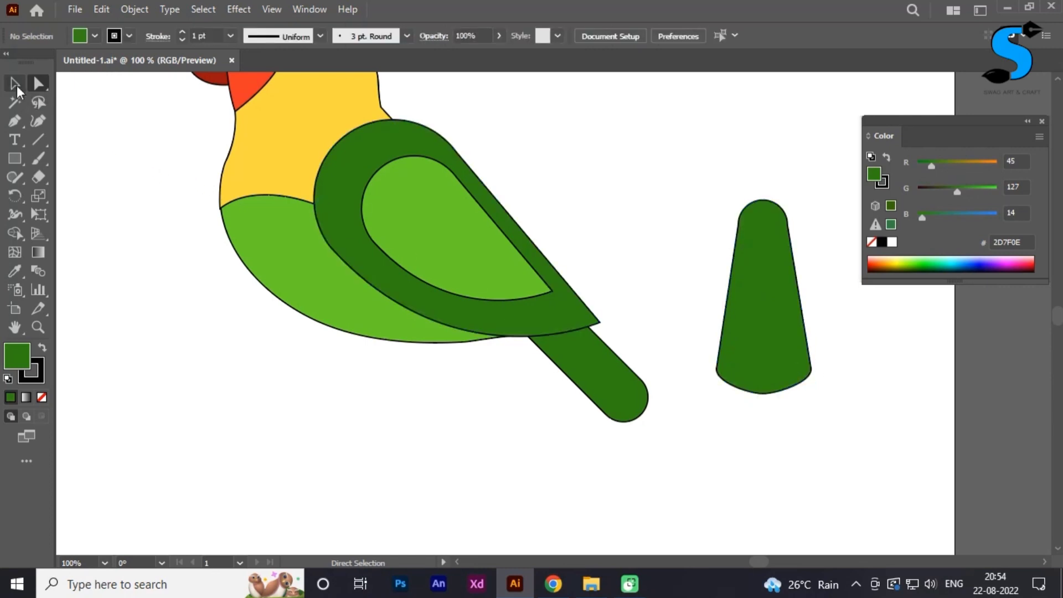
{"action": "left_click", "coordinate": [783, 329]}
{"action": "left_click_drag", "start_coordinate": [776, 408], "coordinate": [849, 368]}
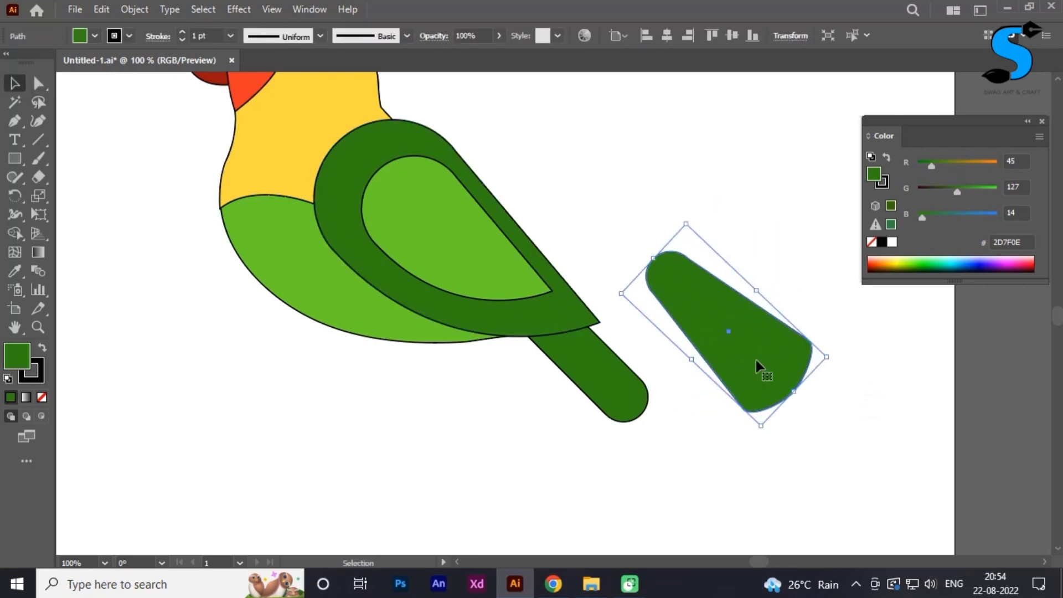
{"action": "left_click_drag", "start_coordinate": [755, 359], "coordinate": [632, 404]}
- Fill the wide tail feather with the inner wing's light green 66CC25 and send it to the back
{"action": "key", "text": "i"}
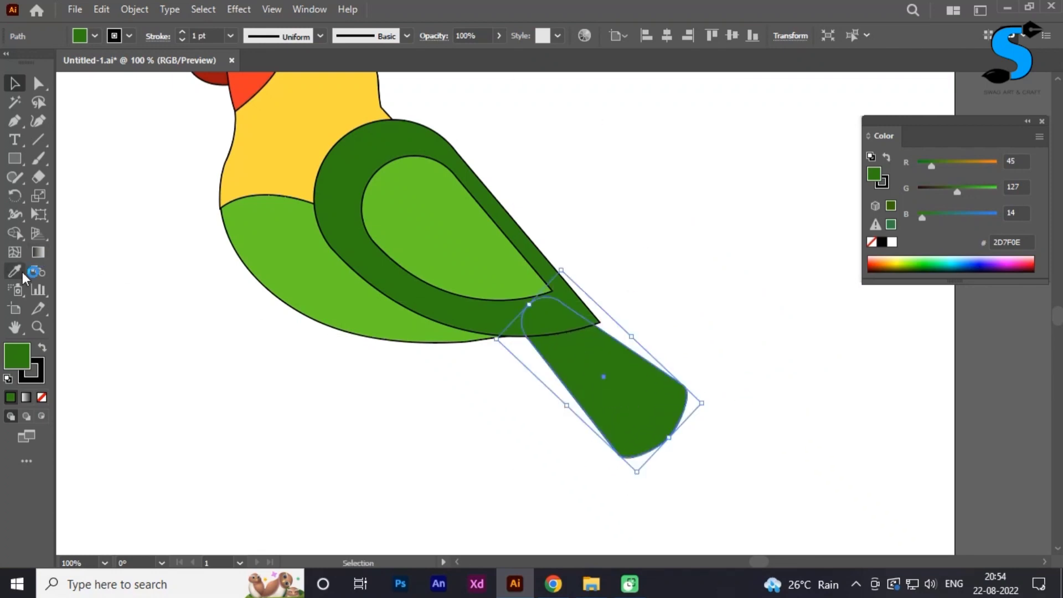
{"action": "left_click", "coordinate": [441, 240]}
{"action": "right_click", "coordinate": [636, 413]}
{"action": "mouse_move", "coordinate": [753, 341]}
{"action": "left_click", "coordinate": [832, 384]}
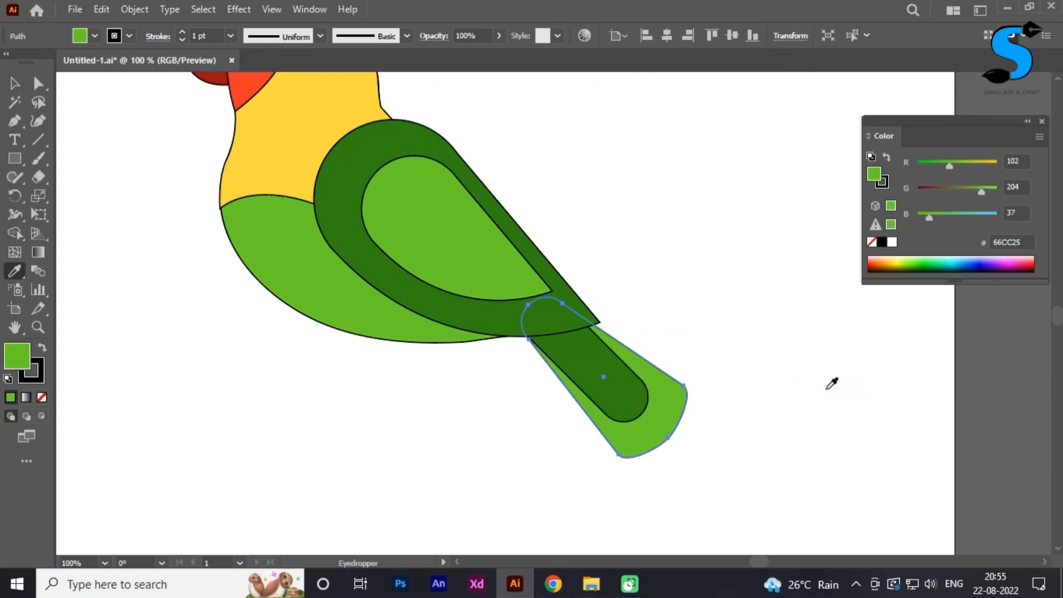
- Nudge the light green tail feather slightly left behind the dark green one
{"action": "left_click", "coordinate": [21, 87]}
{"action": "left_click", "coordinate": [731, 404]}
{"action": "left_click", "coordinate": [668, 403]}
{"action": "key", "text": "Left"}
{"action": "key", "text": "Left"}
{"action": "key", "text": "Left"}
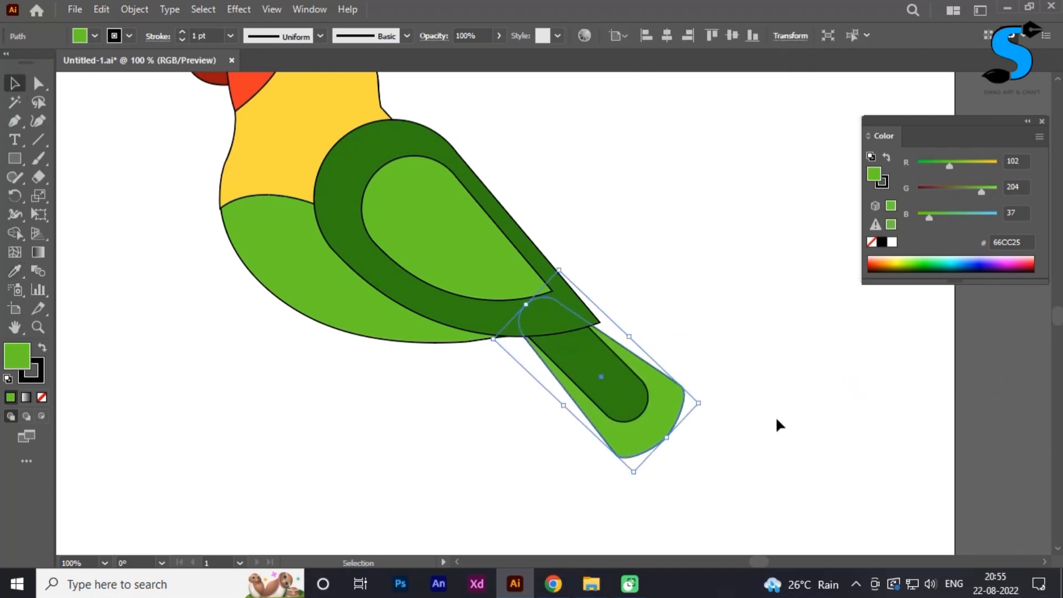
{"action": "left_click", "coordinate": [771, 406]}
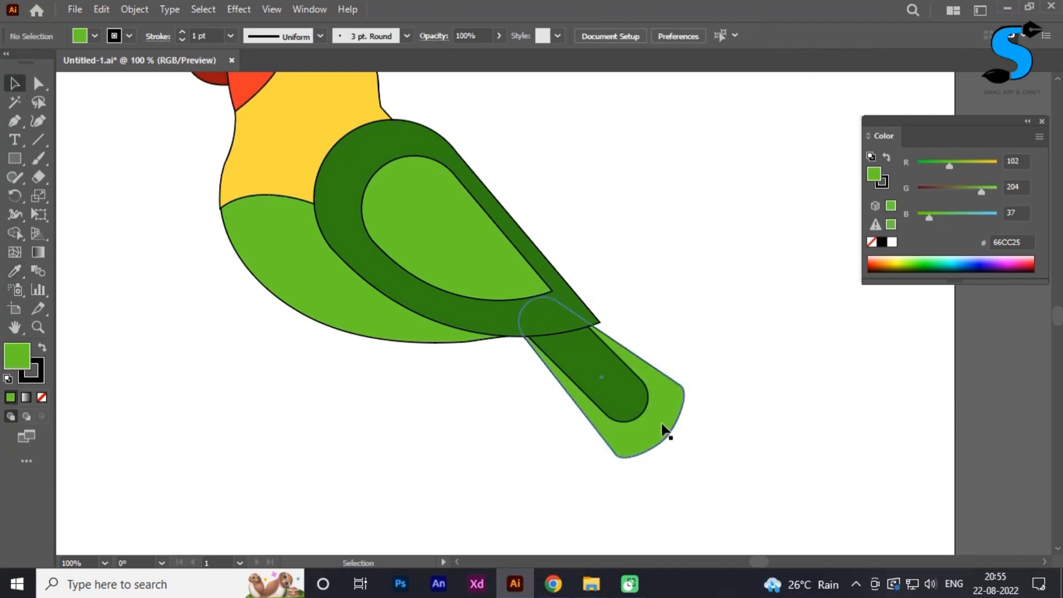
- Draw a small dark green 2D7F0E ellipse as a thigh under the belly and send it behind the body
{"action": "key", "text": "ctrl+minus"}
{"action": "left_click_drag", "start_coordinate": [676, 304], "coordinate": [648, 393]}
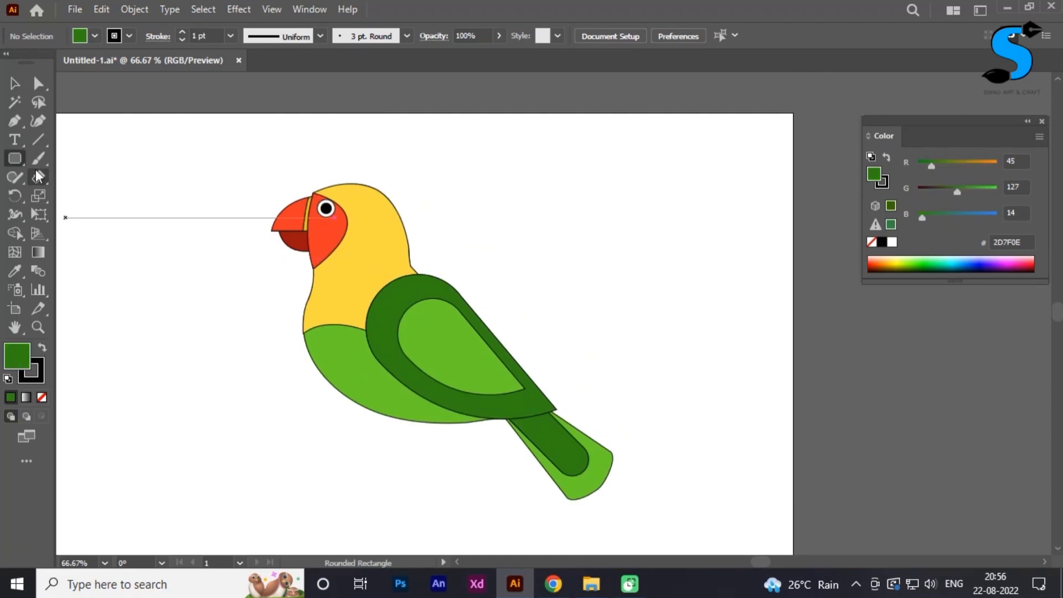
{"action": "mouse_move", "coordinate": [15, 158]}
{"action": "left_mouse_down"}
{"action": "mouse_move", "coordinate": [147, 232]}
{"action": "mouse_move", "coordinate": [99, 195]}
{"action": "left_mouse_up"}
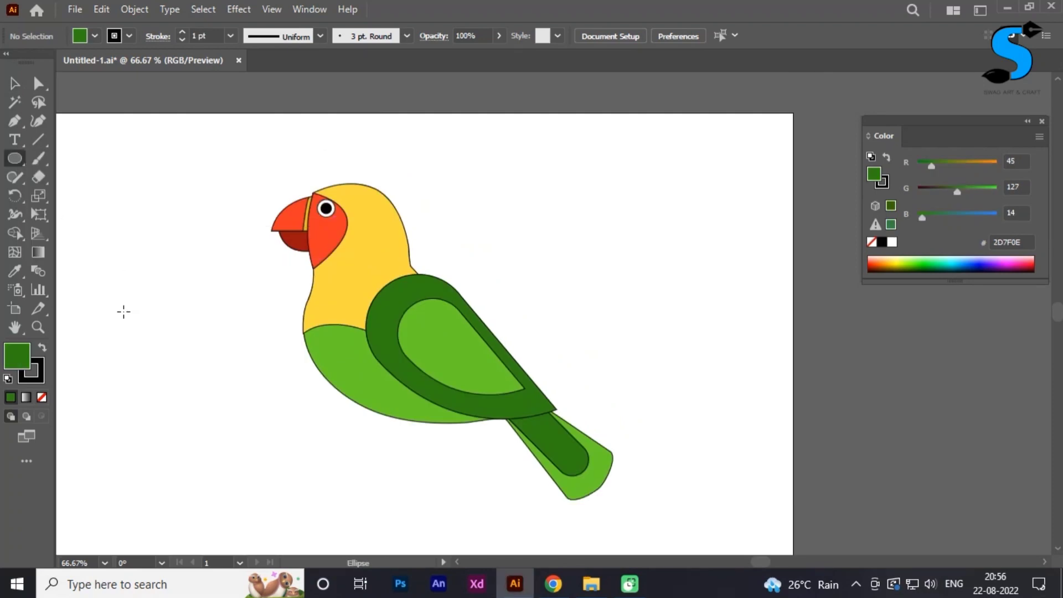
{"action": "mouse_move", "coordinate": [123, 312]}
{"action": "left_mouse_down"}
{"action": "mouse_move", "coordinate": [158, 359]}
{"action": "mouse_move", "coordinate": [151, 350]}
{"action": "mouse_move", "coordinate": [398, 427]}
{"action": "mouse_move", "coordinate": [430, 471]}
{"action": "left_mouse_up"}
{"action": "key", "text": "v"}
{"action": "right_click", "coordinate": [407, 457]}
{"action": "mouse_move", "coordinate": [488, 357]}
{"action": "left_click", "coordinate": [609, 409]}
{"action": "left_click", "coordinate": [624, 386]}
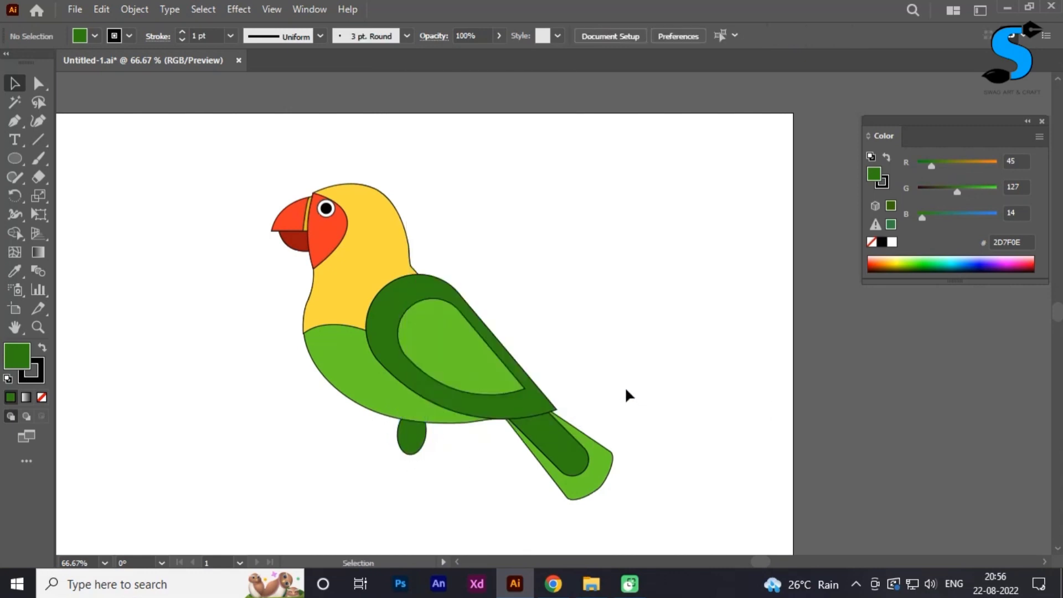
- Duplicate the thigh ellipse just to its right and tilt the copy slightly as the second thigh
{"action": "left_click_drag", "start_coordinate": [413, 441], "coordinate": [453, 449]}
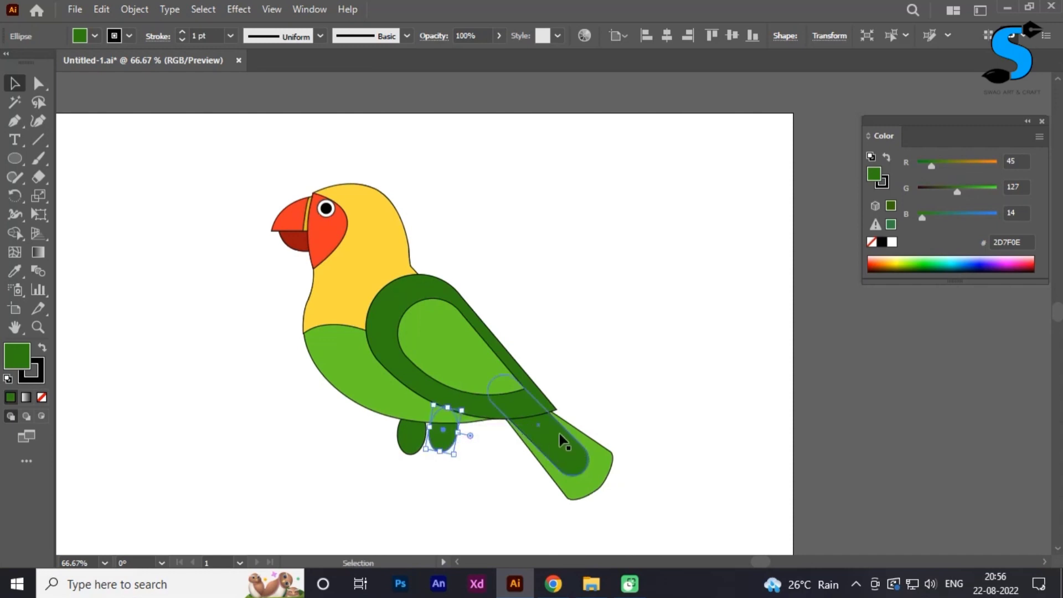
{"action": "left_click", "coordinate": [694, 370]}
- Draw a thin, slightly tilted rectangle as a leg under the front thigh and fill it with dark brown 5E2D08
{"action": "scroll", "coordinate": [664, 360], "scroll_direction": "down", "scroll_amount": 3}
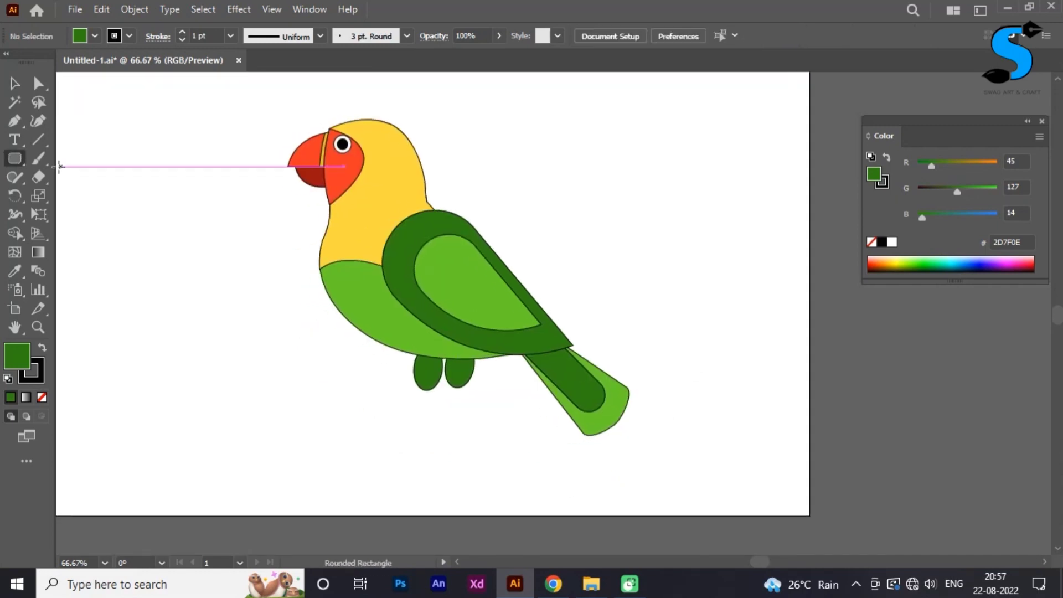
{"action": "left_click", "coordinate": [14, 159]}
{"action": "left_click", "coordinate": [83, 156]}
{"action": "mouse_move", "coordinate": [413, 395]}
{"action": "left_mouse_down"}
{"action": "mouse_move", "coordinate": [423, 449]}
{"action": "mouse_move", "coordinate": [434, 419]}
{"action": "mouse_move", "coordinate": [424, 433]}
{"action": "mouse_move", "coordinate": [420, 420]}
{"action": "left_mouse_up"}
{"action": "left_click", "coordinate": [15, 86]}
{"action": "double_click", "coordinate": [874, 174]}
{"action": "left_click", "coordinate": [845, 395]}
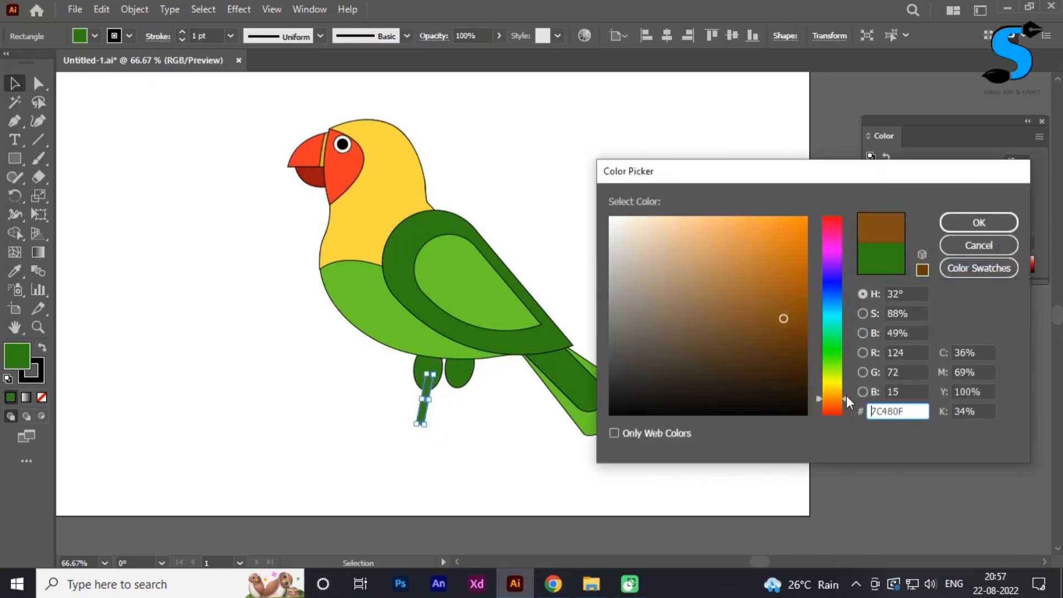
{"action": "left_click", "coordinate": [794, 340]}
{"action": "left_click", "coordinate": [956, 224]}
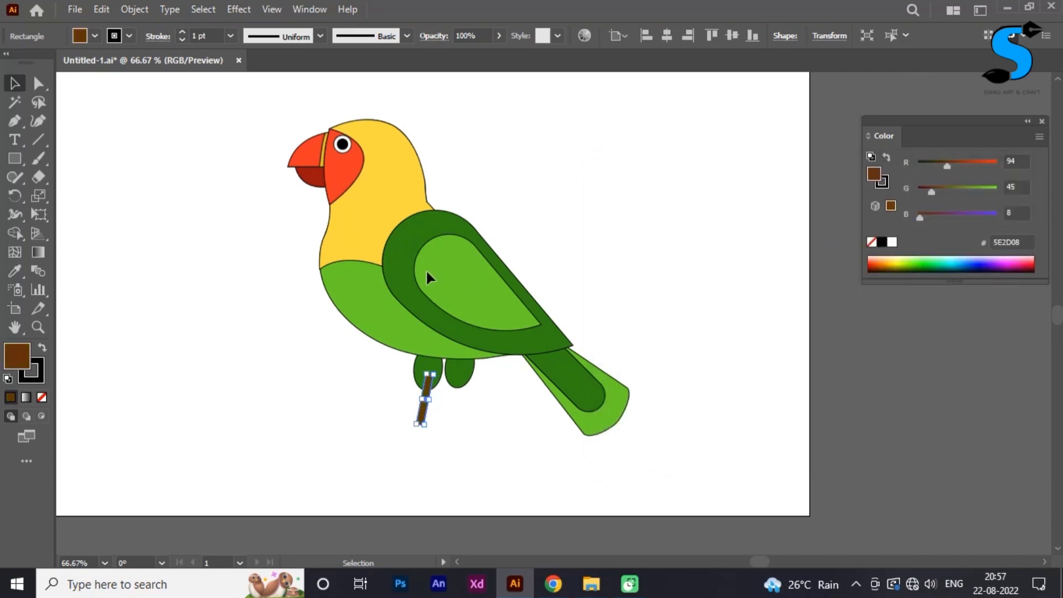
- Duplicate the brown leg for the rear thigh and place another copy, rotated horizontal, in the empty area beside the bird
{"action": "left_click", "coordinate": [233, 308]}
{"action": "left_click_drag", "start_coordinate": [431, 402], "coordinate": [320, 436]}
{"action": "mouse_move", "coordinate": [334, 394]}
{"action": "left_mouse_down"}
{"action": "mouse_move", "coordinate": [356, 426]}
{"action": "mouse_move", "coordinate": [434, 437]}
{"action": "mouse_move", "coordinate": [453, 427]}
{"action": "mouse_move", "coordinate": [335, 408]}
{"action": "left_mouse_up"}
- Move both brown legs up into the thighs and send them to the back
{"action": "left_click", "coordinate": [429, 381]}
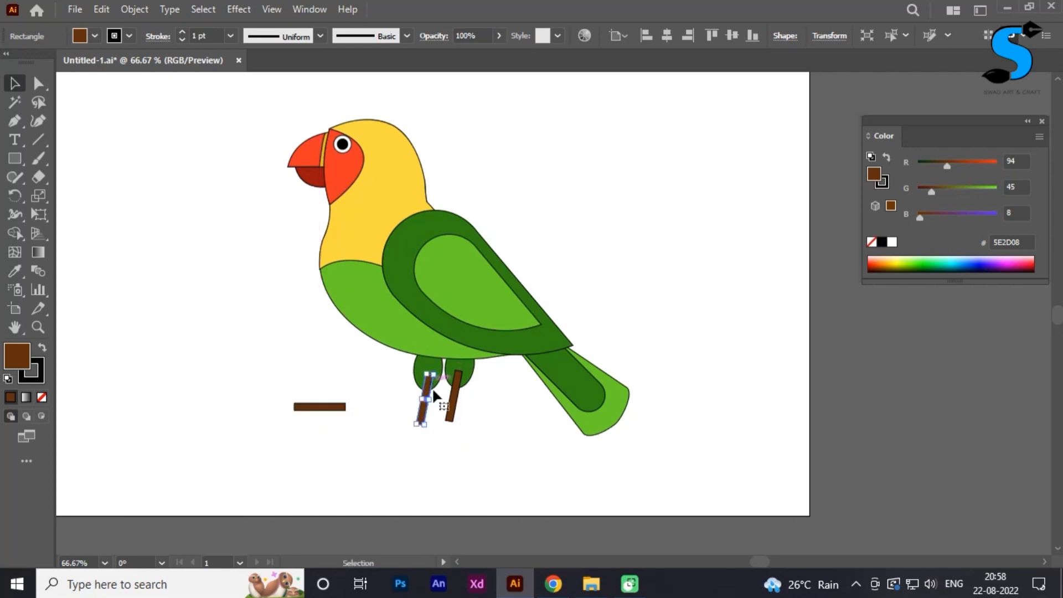
{"action": "left_click_drag", "start_coordinate": [422, 422], "coordinate": [424, 405]}
{"action": "left_click_drag", "start_coordinate": [454, 411], "coordinate": [455, 404]}
{"action": "left_click", "coordinate": [475, 417]}
{"action": "right_click", "coordinate": [422, 408]}
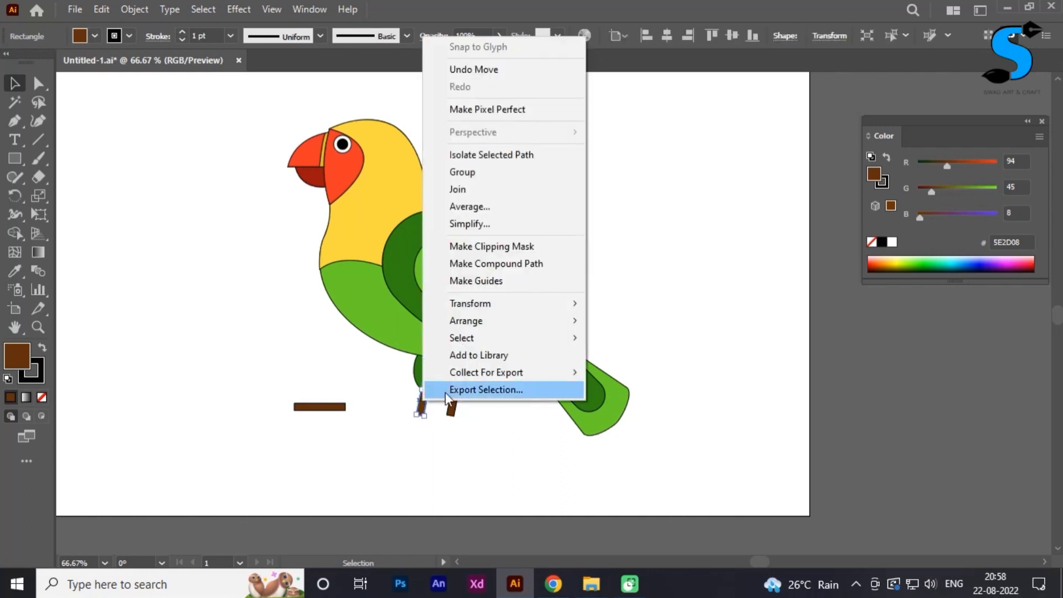
{"action": "left_click", "coordinate": [696, 357]}
{"action": "right_click", "coordinate": [453, 406]}
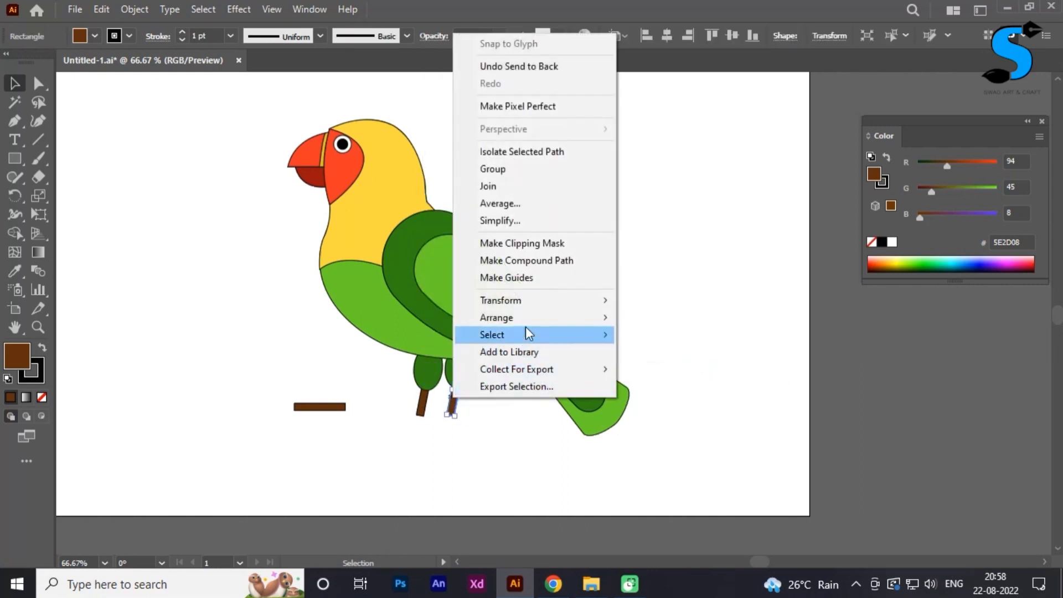
{"action": "left_click", "coordinate": [673, 355]}
- Place the horizontal brown bar under both legs as a perch and widen it past them on each side
{"action": "left_click_drag", "start_coordinate": [337, 411], "coordinate": [443, 418]}
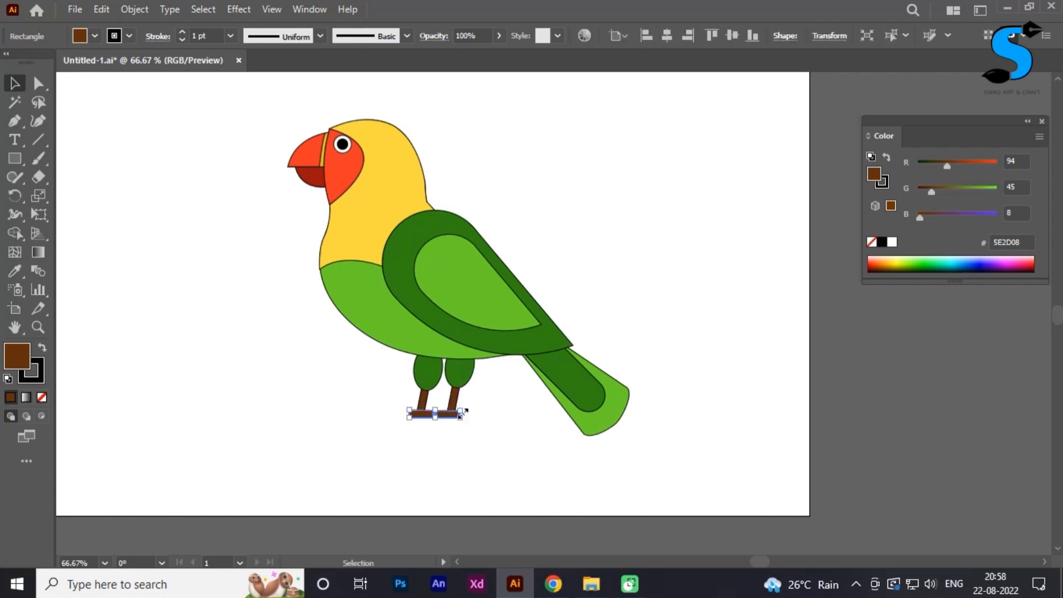
{"action": "key", "text": "ctrl+plus"}
{"action": "key", "text": "ctrl+plus"}
{"action": "key", "text": "ctrl+plus"}
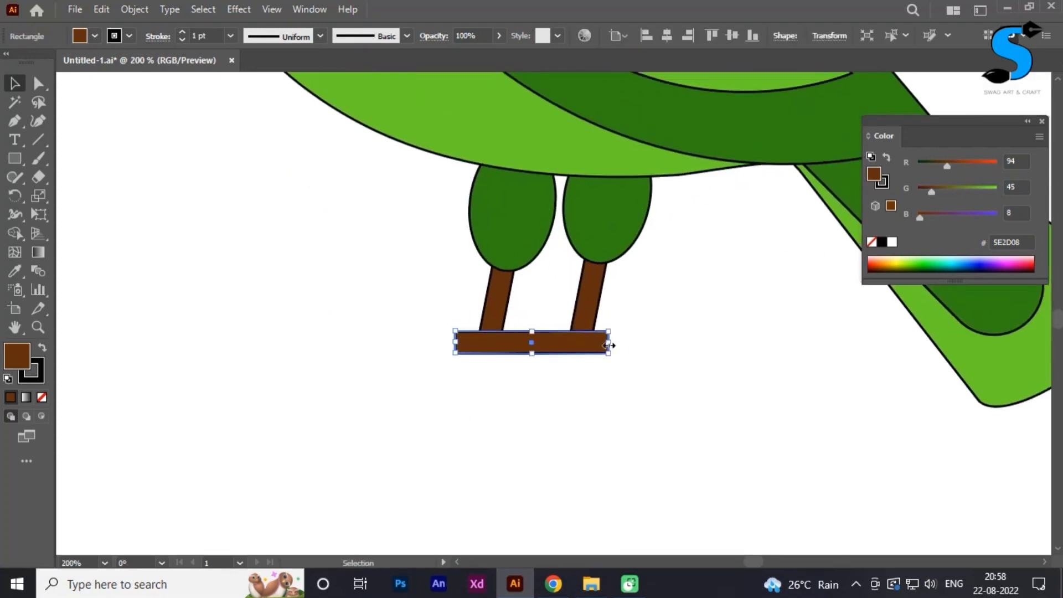
{"action": "left_click_drag", "start_coordinate": [610, 345], "coordinate": [664, 346]}
{"action": "left_click_drag", "start_coordinate": [609, 343], "coordinate": [609, 342]}
{"action": "left_click", "coordinate": [551, 323]}
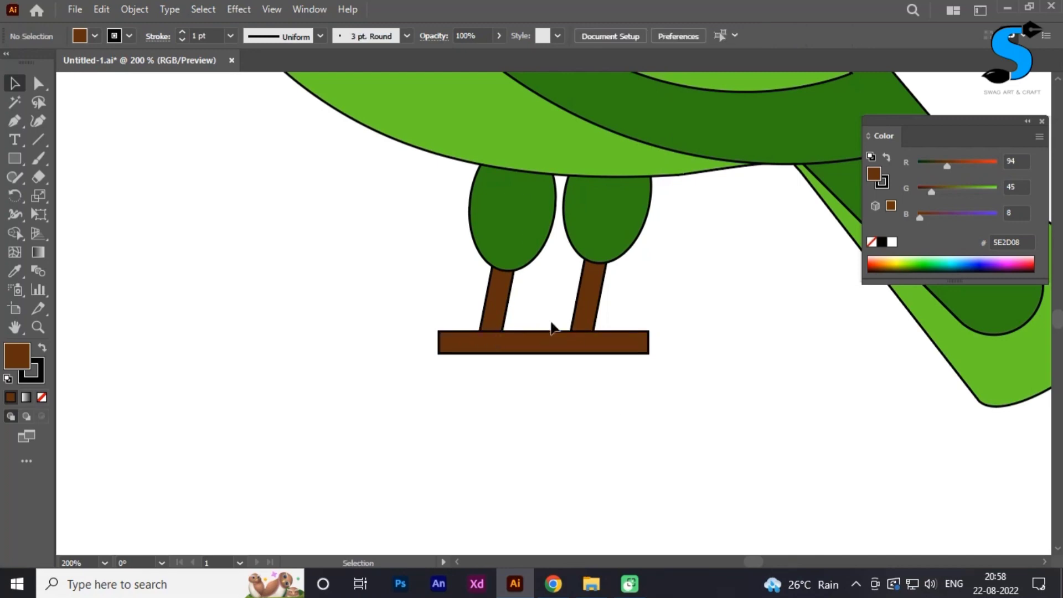
- Recolor both legs and the perch bar with the lighter brown 964712
{"action": "left_click", "coordinate": [496, 311]}
{"action": "left_click", "coordinate": [584, 313], "text": "shift"}
{"action": "left_click", "coordinate": [590, 339], "text": "shift"}
{"action": "double_click", "coordinate": [874, 175]}
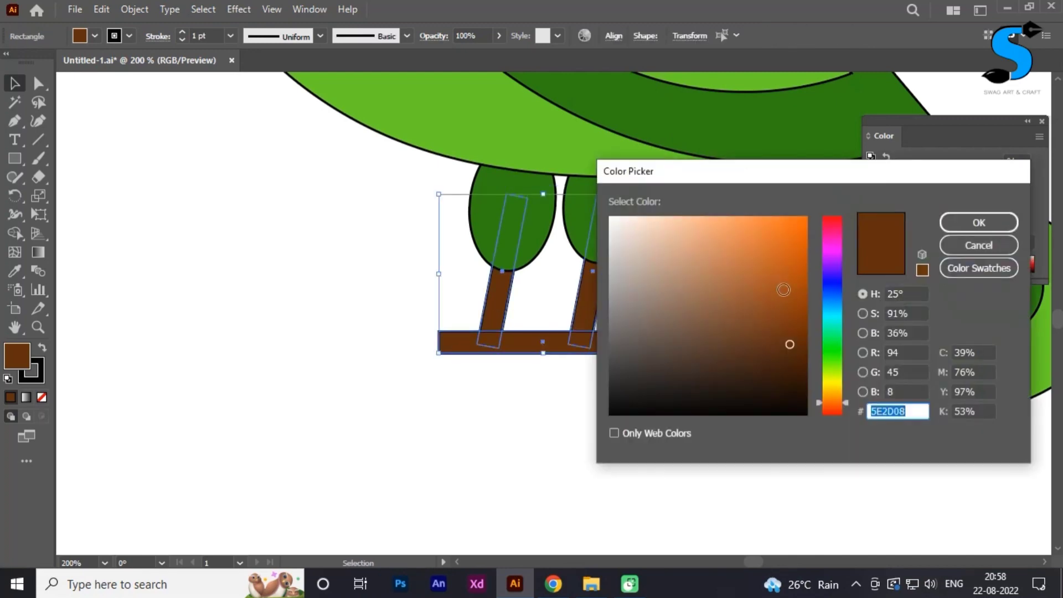
{"action": "type", "text": "964712"}
{"action": "left_click", "coordinate": [977, 221]}
- Extend the perch bar's left end slightly farther outward
{"action": "left_click", "coordinate": [709, 425]}
{"action": "left_click", "coordinate": [534, 355]}
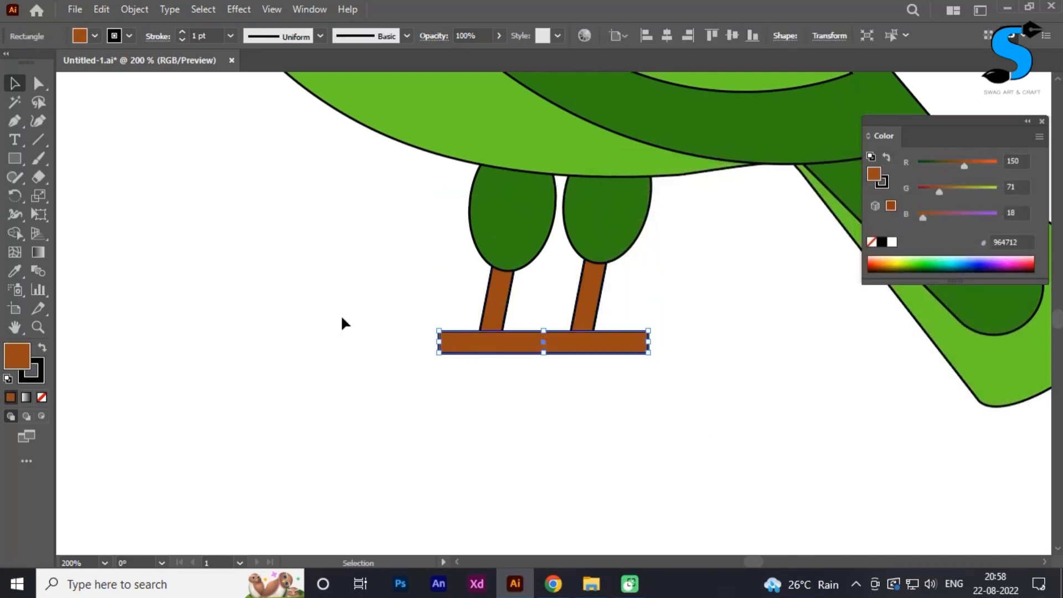
{"action": "left_click_drag", "start_coordinate": [437, 342], "coordinate": [428, 345]}
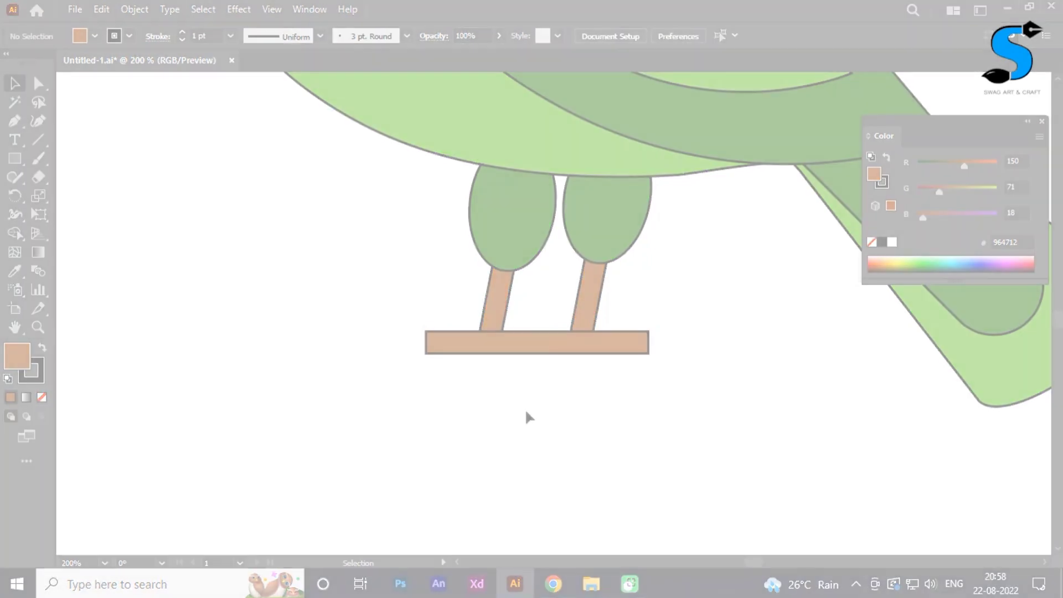